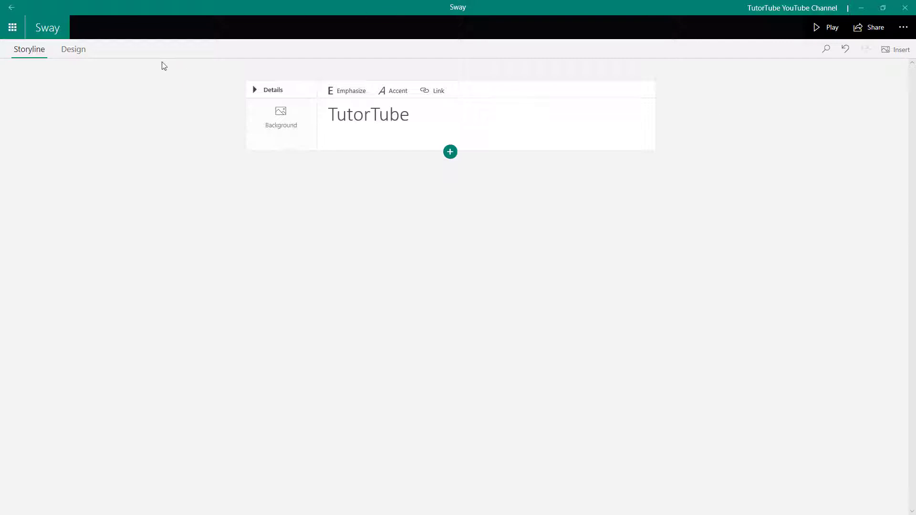
Step: Insert an empty Grid group card directly below the TutorTube title card
{"action": "left_click", "coordinate": [450, 153]}
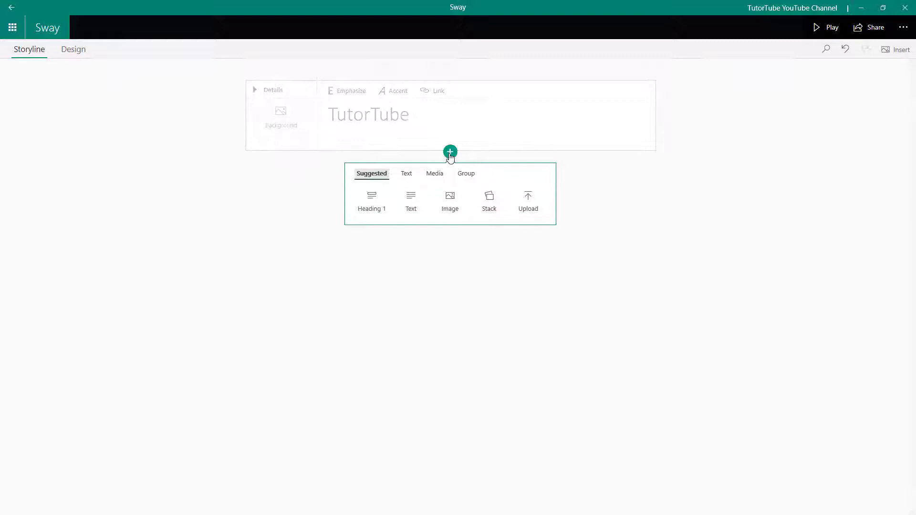
{"action": "left_click", "coordinate": [466, 179]}
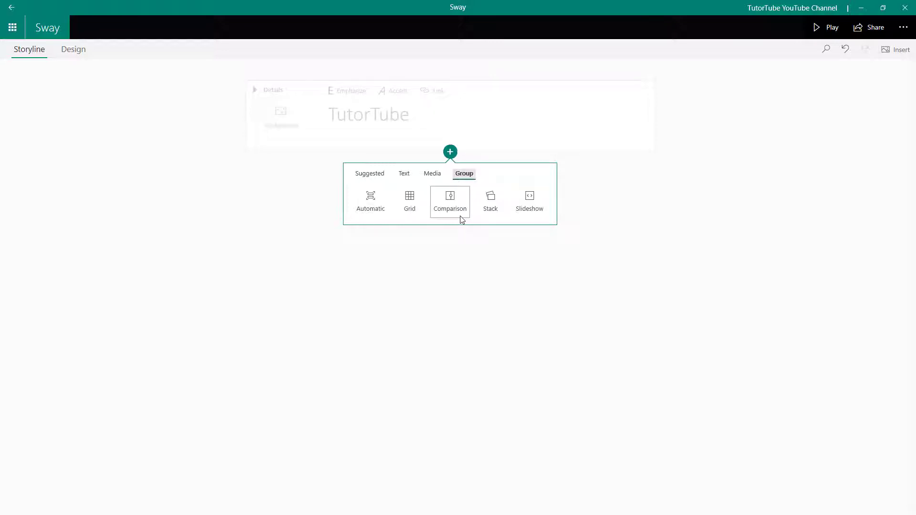
{"action": "left_click", "coordinate": [403, 206]}
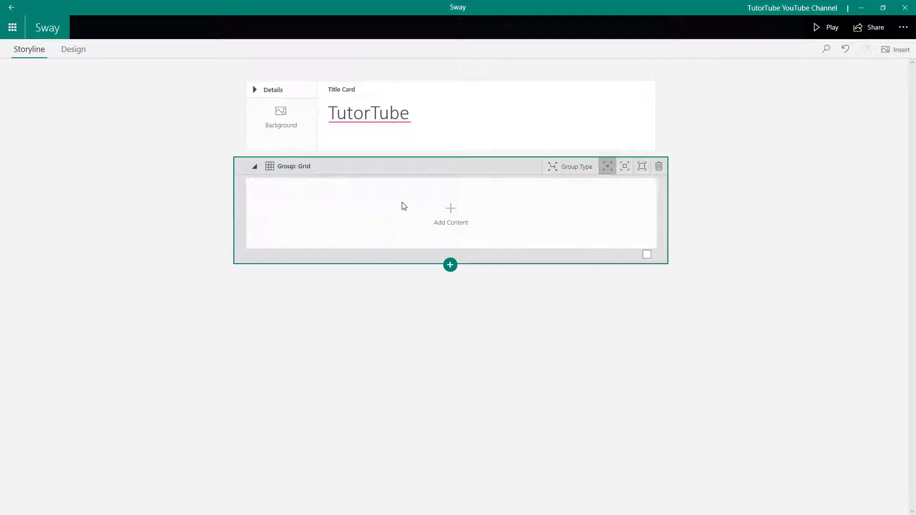
Step: Collapse and re-expand the Grid group, check Group Type, then start adding content inside it
{"action": "left_click", "coordinate": [283, 171]}
{"action": "left_click", "coordinate": [284, 171]}
{"action": "left_click", "coordinate": [563, 168]}
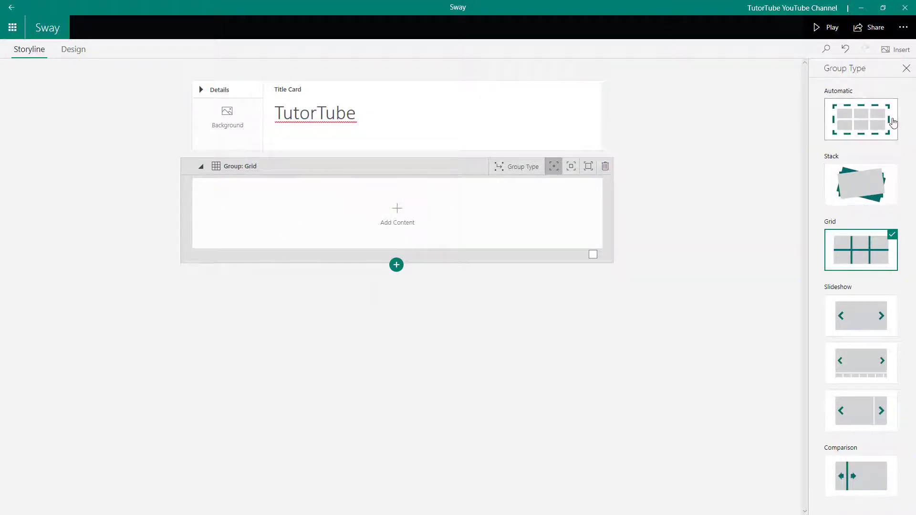
{"action": "left_click", "coordinate": [906, 69]}
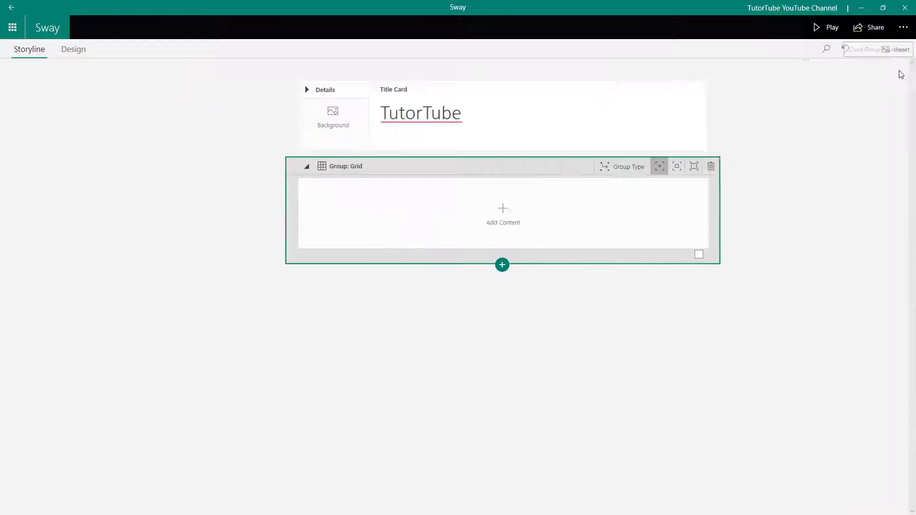
{"action": "left_click", "coordinate": [454, 211]}
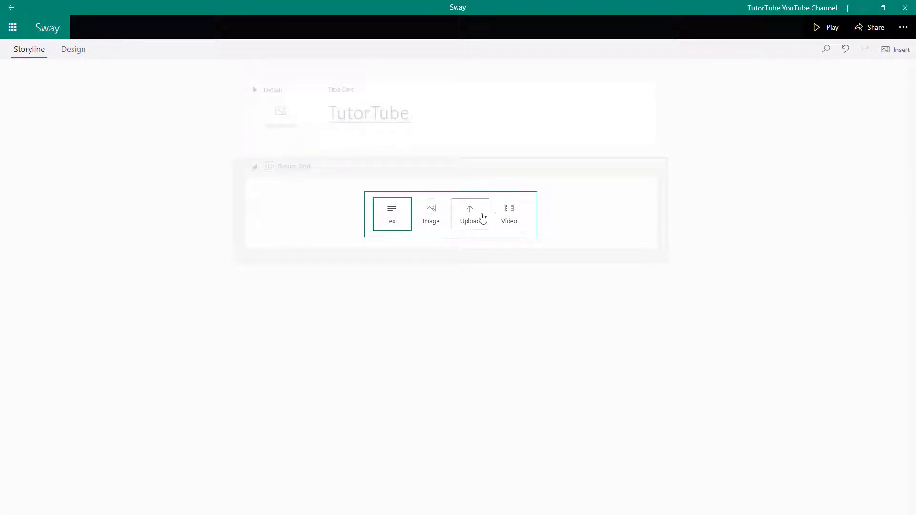
Step: Add an image card and fill the grid with four Food search photos, including wok, collage and plate
{"action": "left_click", "coordinate": [431, 217]}
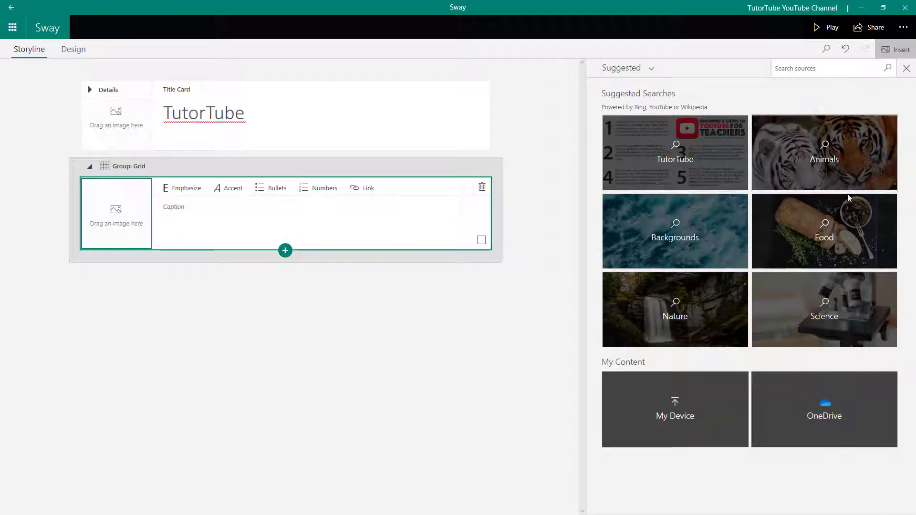
{"action": "left_click", "coordinate": [823, 234]}
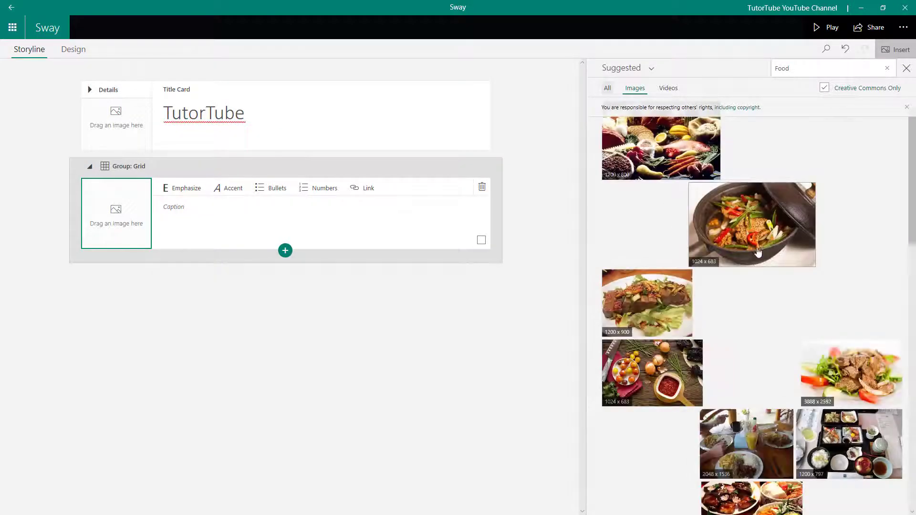
{"action": "left_click_drag", "start_coordinate": [692, 147], "coordinate": [105, 210]}
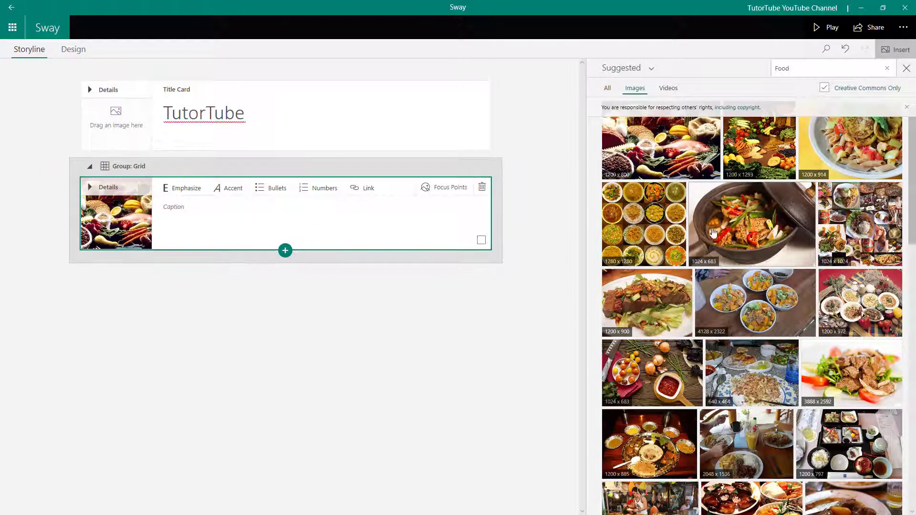
{"action": "left_click_drag", "start_coordinate": [713, 232], "coordinate": [160, 220]}
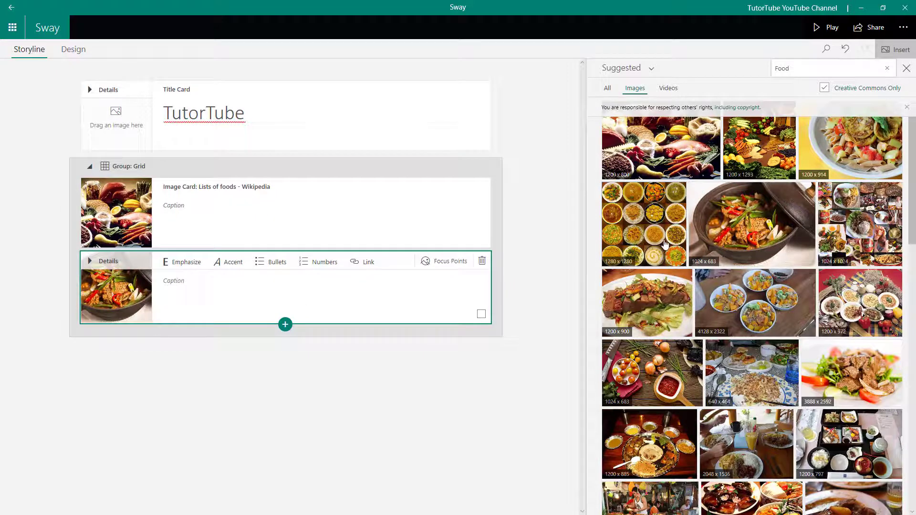
{"action": "left_click_drag", "start_coordinate": [858, 224], "coordinate": [143, 282]}
{"action": "left_click_drag", "start_coordinate": [354, 338], "coordinate": [206, 227]}
Step: Caption the four food image cards 1, 2, 3 and 4
{"action": "left_click", "coordinate": [206, 228]}
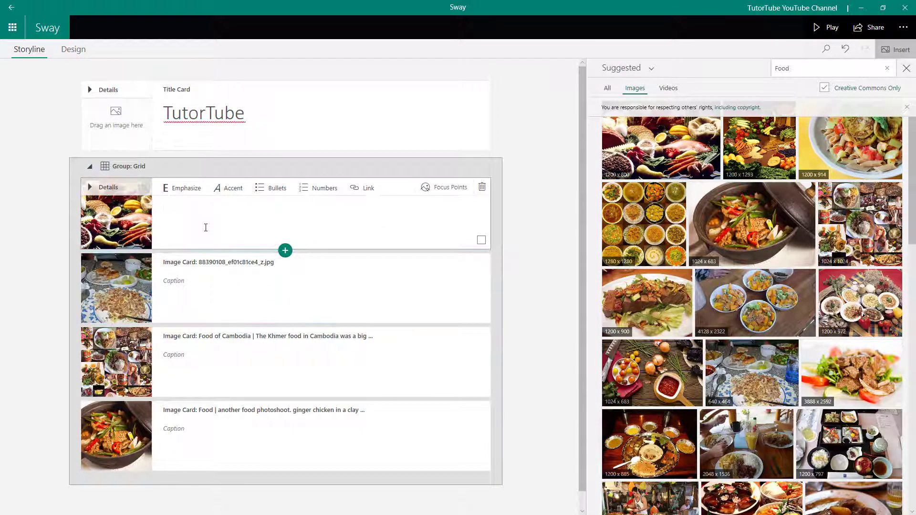
{"action": "type", "text": "1"}
{"action": "left_click", "coordinate": [191, 293]}
{"action": "type", "text": "2"}
{"action": "left_click", "coordinate": [190, 368]}
{"action": "type", "text": "3"}
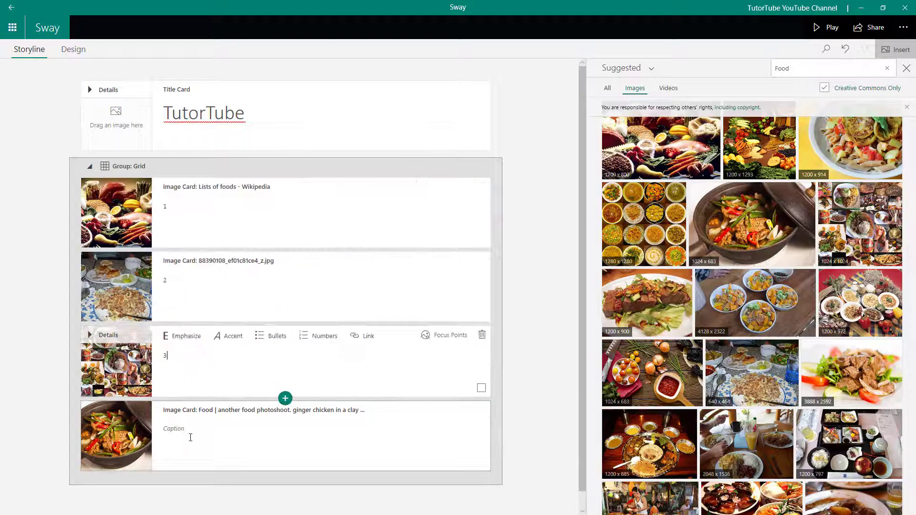
{"action": "left_click", "coordinate": [191, 442]}
{"action": "type", "text": "4"}
{"action": "left_click", "coordinate": [268, 206]}
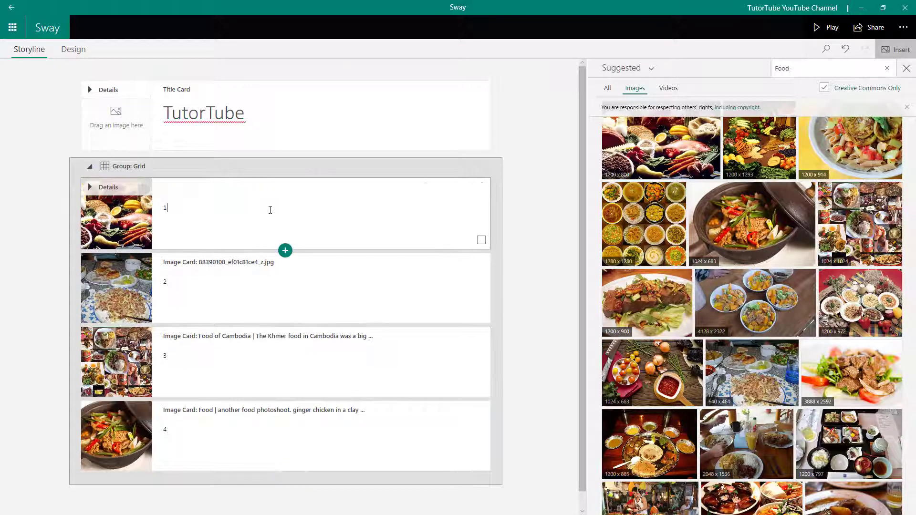
Step: Add the 3888x2592 meat-and-salad photo as the third card and close the image search
{"action": "left_click_drag", "start_coordinate": [842, 367], "coordinate": [416, 315]}
{"action": "scroll", "coordinate": [416, 314], "scroll_direction": "down", "scroll_amount": 2}
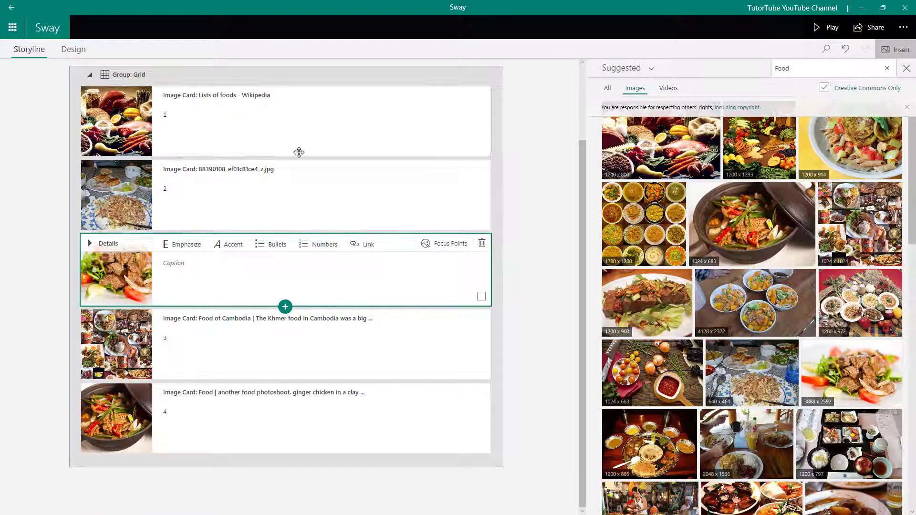
{"action": "left_click", "coordinate": [906, 68]}
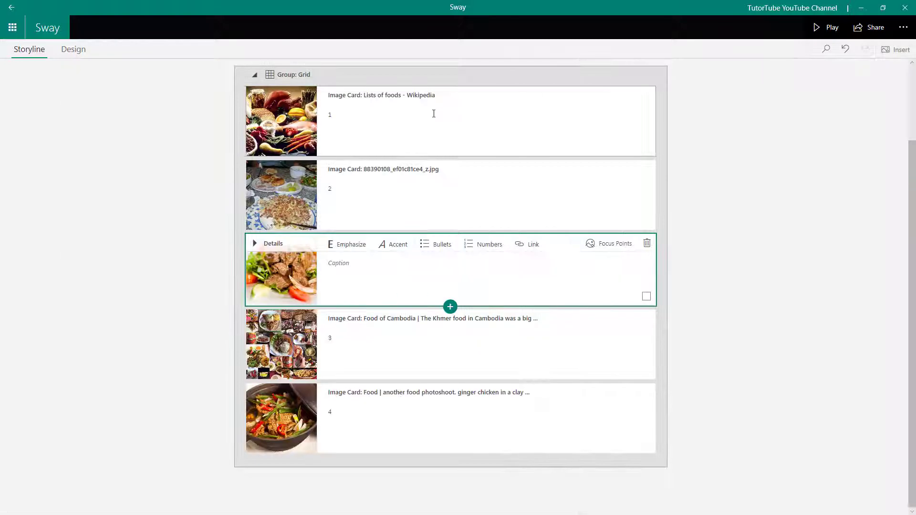
{"action": "scroll", "coordinate": [615, 101], "scroll_direction": "up", "scroll_amount": 2}
{"action": "left_click", "coordinate": [564, 196]}
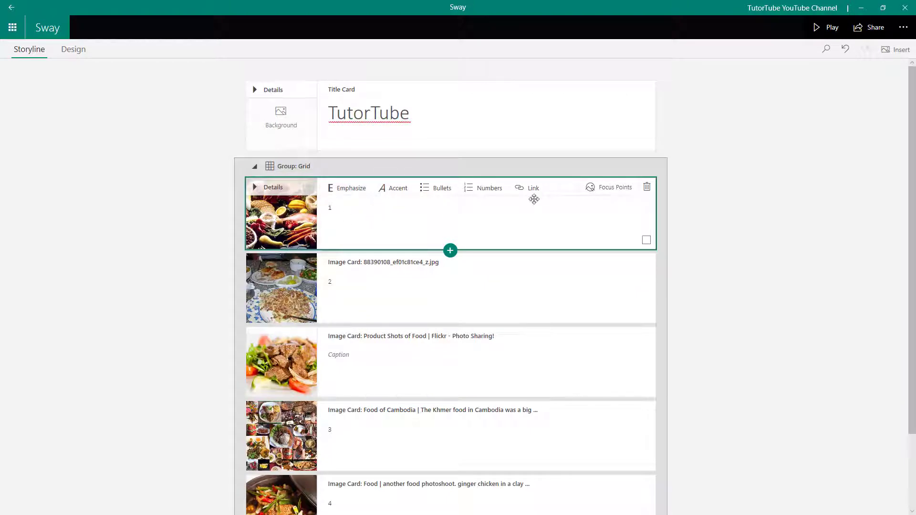
Step: Open and close the first food image's Focus Points settings twice
{"action": "left_click", "coordinate": [616, 190]}
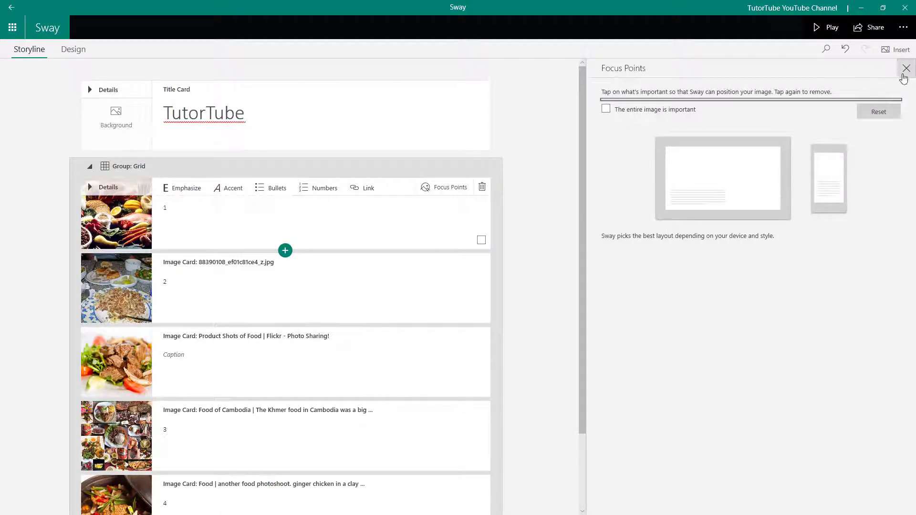
{"action": "left_click", "coordinate": [905, 68]}
{"action": "left_click", "coordinate": [611, 191]}
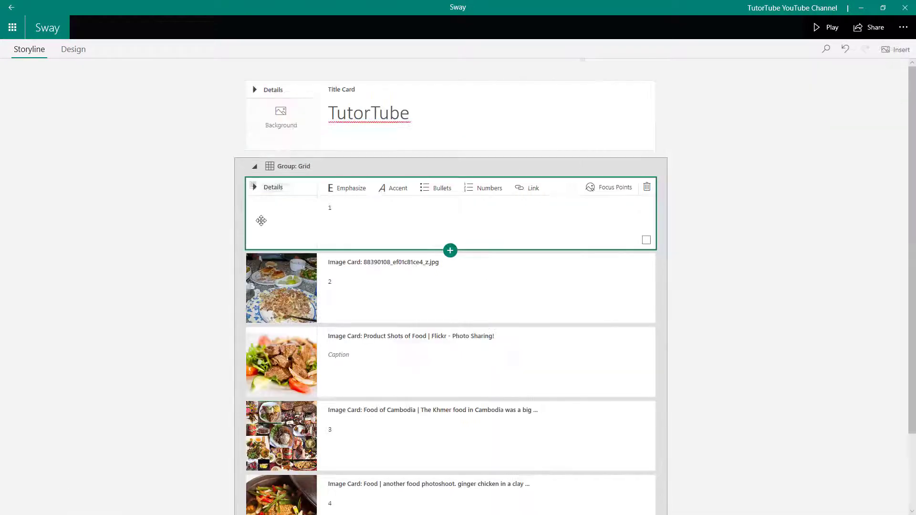
{"action": "left_click", "coordinate": [904, 70]}
Step: Leave the first card and preview the sway in Design
{"action": "left_click", "coordinate": [789, 242]}
{"action": "scroll", "coordinate": [436, 237], "scroll_direction": "down", "scroll_amount": 2}
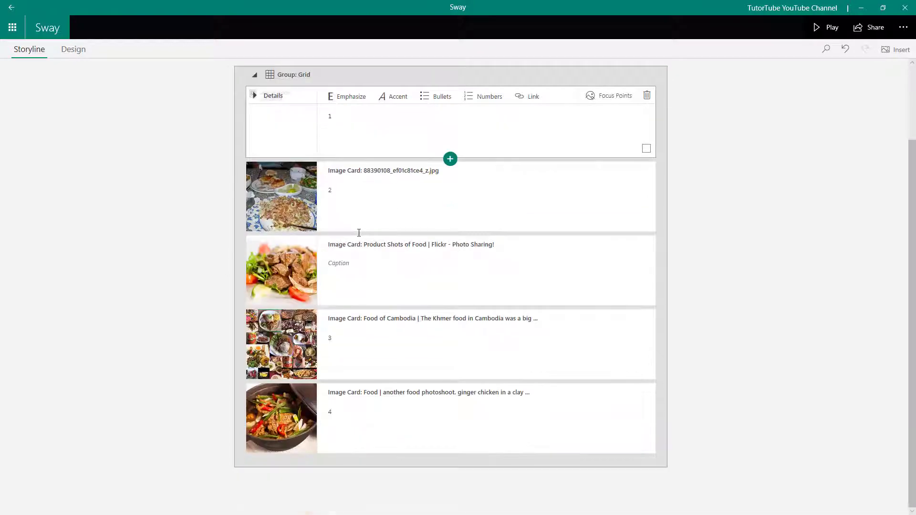
{"action": "left_click", "coordinate": [73, 50]}
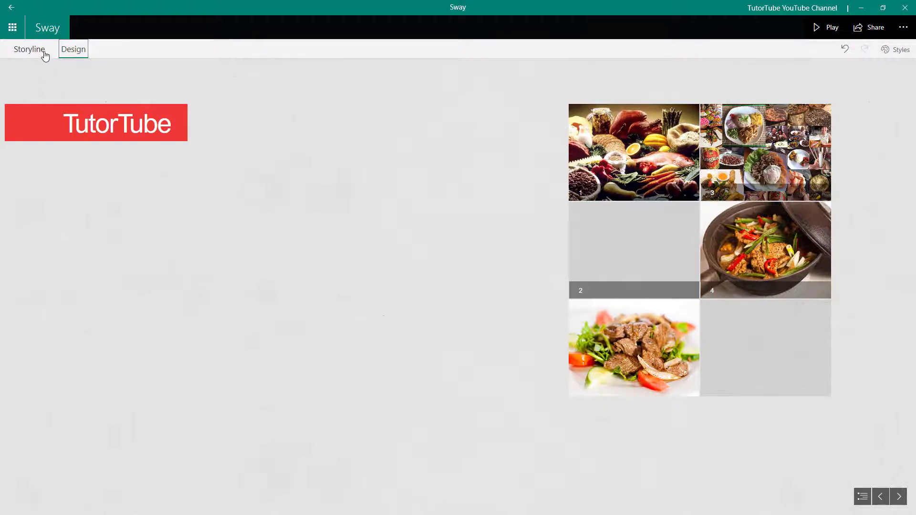
Step: Return to Storyline, finish editing the first card, and select the Group: Grid header
{"action": "left_click", "coordinate": [30, 50]}
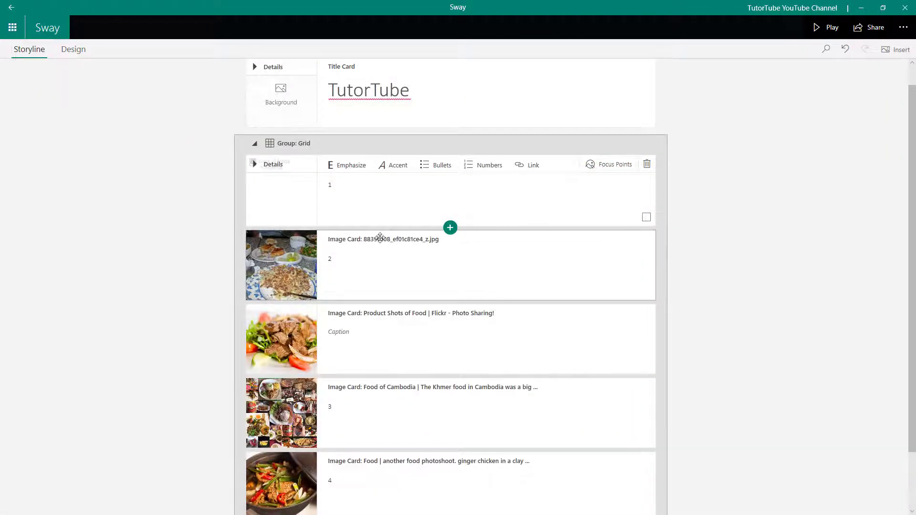
{"action": "scroll", "coordinate": [379, 238], "scroll_direction": "down", "scroll_amount": 1}
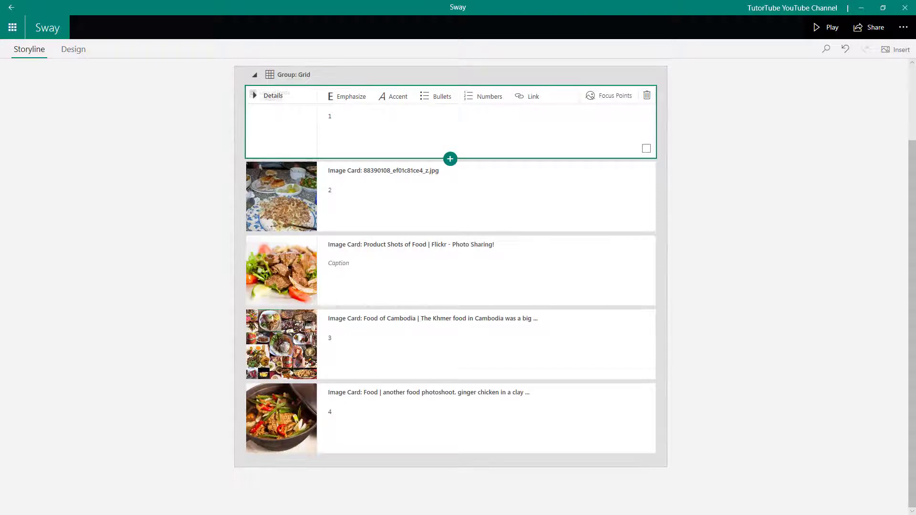
{"action": "left_click", "coordinate": [401, 88]}
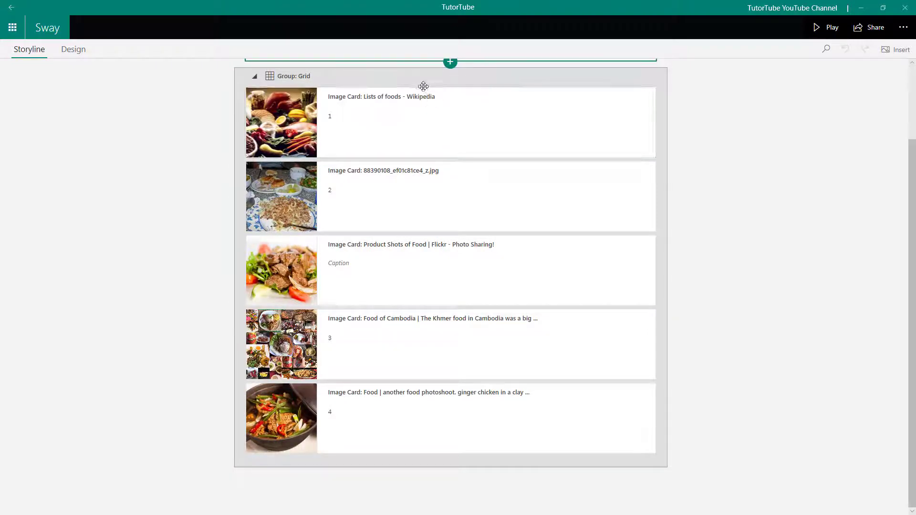
{"action": "left_click", "coordinate": [458, 81]}
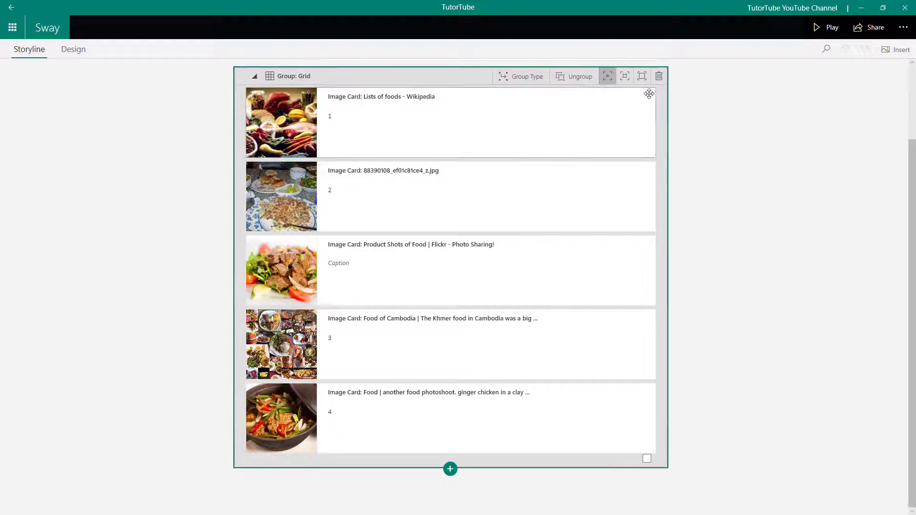
Step: Set the food group's type to Automatic, preview it in Design, then return to Storyline
{"action": "left_click", "coordinate": [534, 78]}
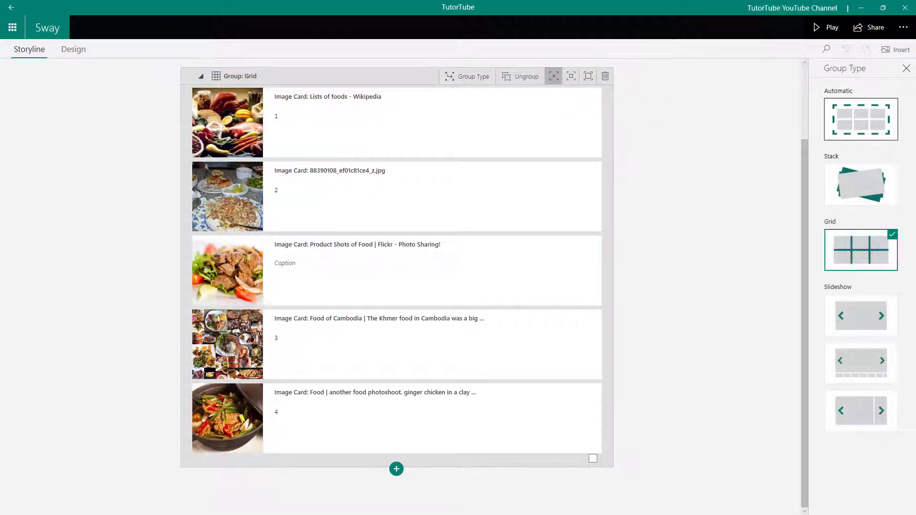
{"action": "left_click", "coordinate": [852, 125]}
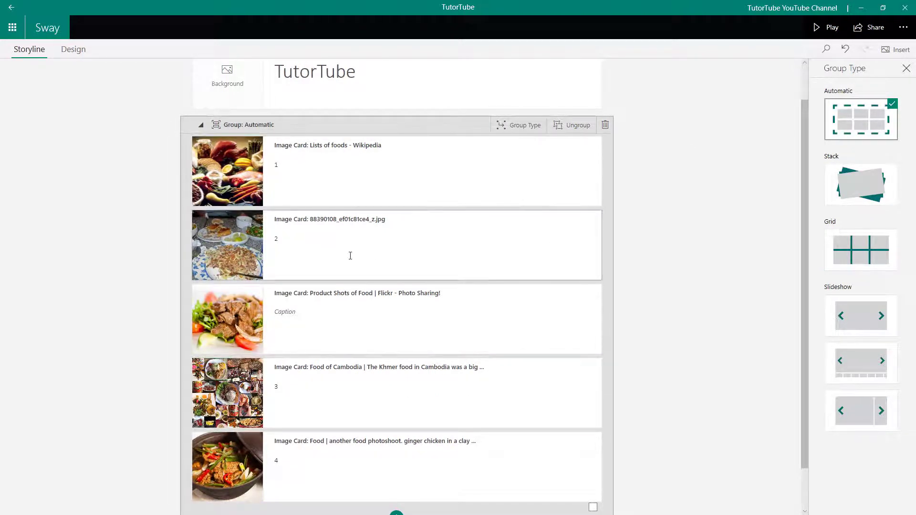
{"action": "left_click", "coordinate": [68, 55]}
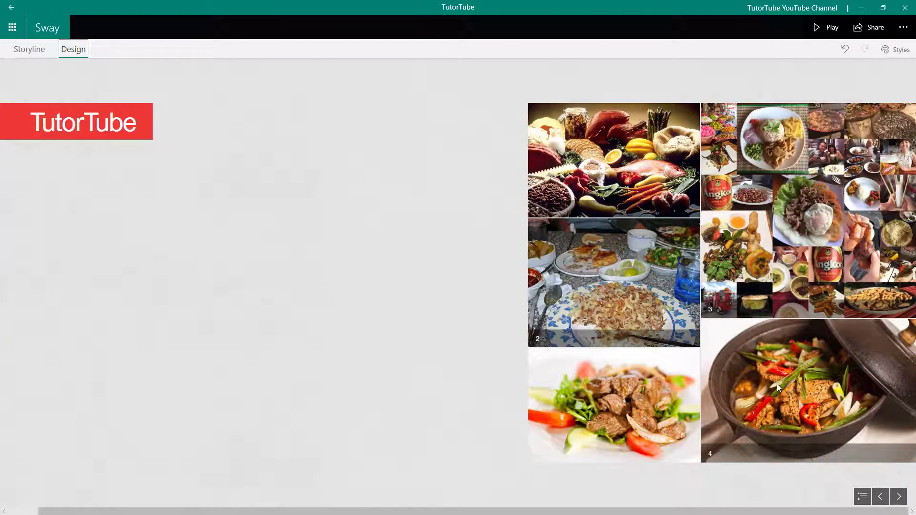
{"action": "left_click", "coordinate": [21, 47]}
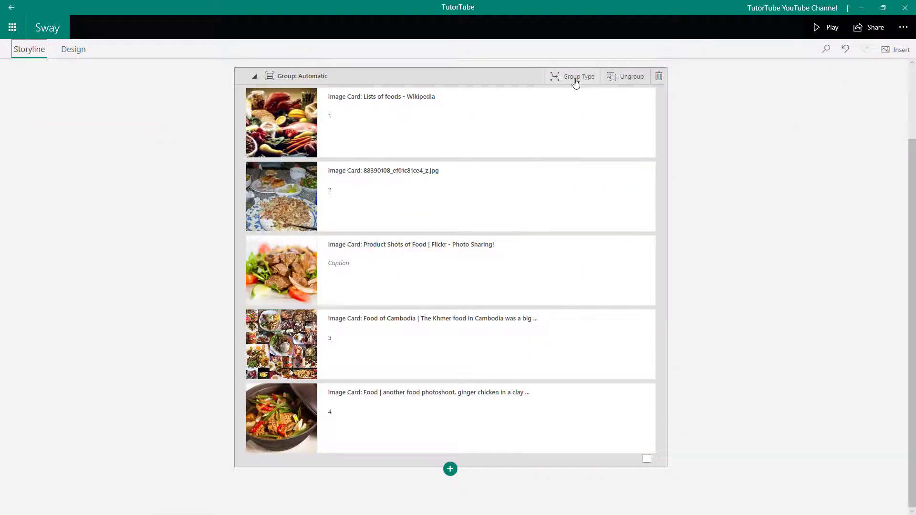
Step: Change the food group's layout to Stack and preview it in Design
{"action": "left_click", "coordinate": [576, 79]}
{"action": "left_click", "coordinate": [865, 182]}
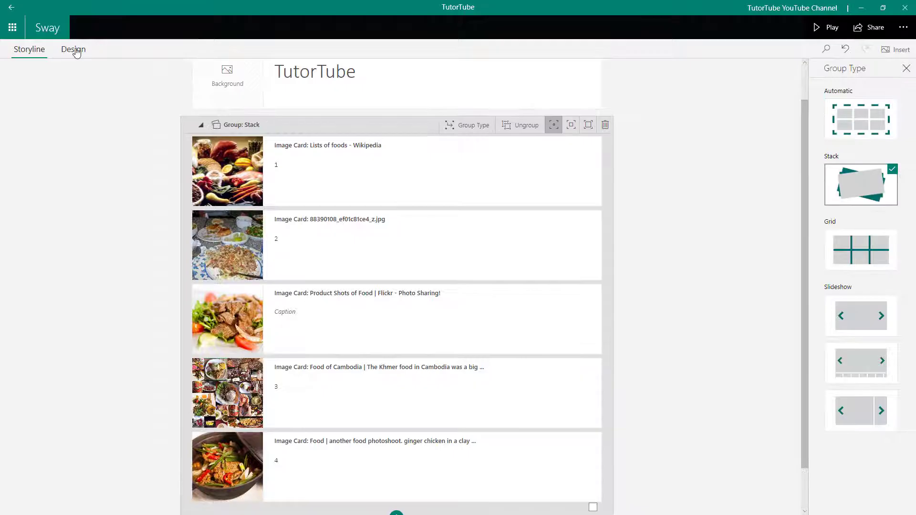
{"action": "left_click", "coordinate": [75, 50]}
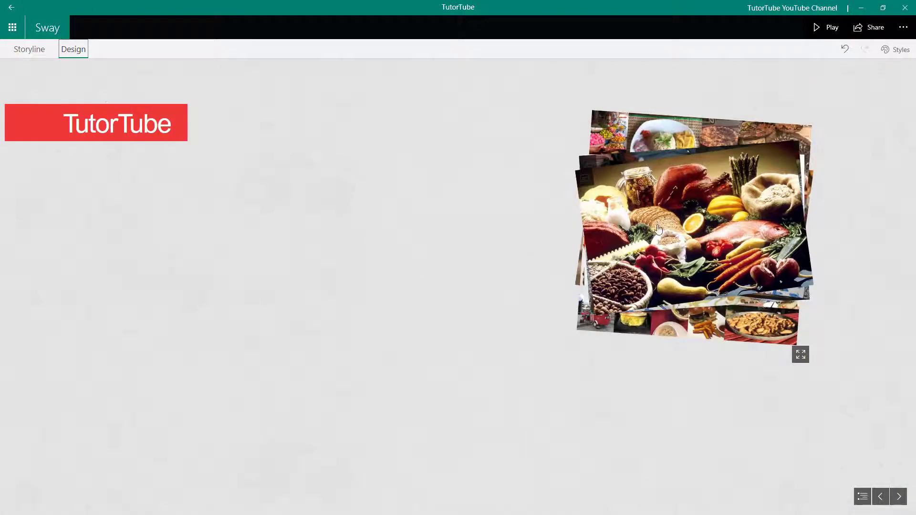
Step: Flip through the stacked food photos, then back in Storyline bring up the group's layout choices
{"action": "left_click", "coordinate": [697, 235]}
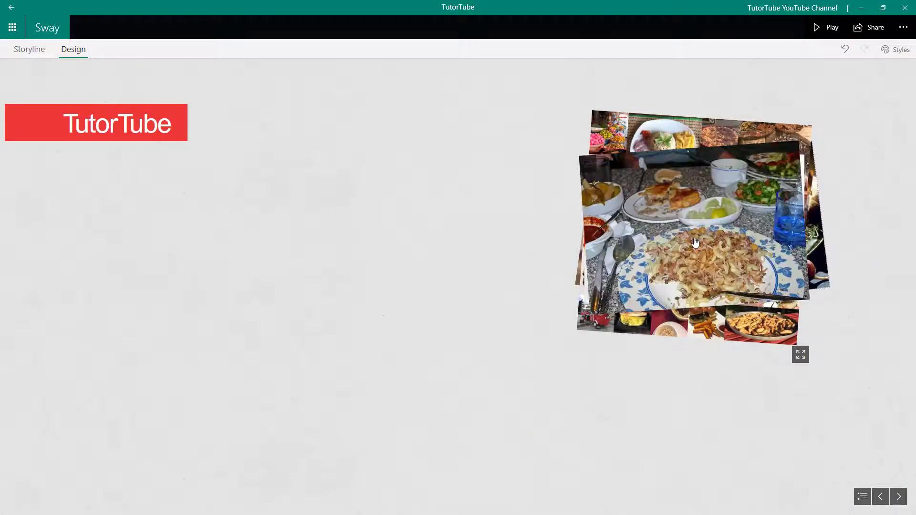
{"action": "left_click", "coordinate": [695, 243]}
{"action": "left_click", "coordinate": [694, 242]}
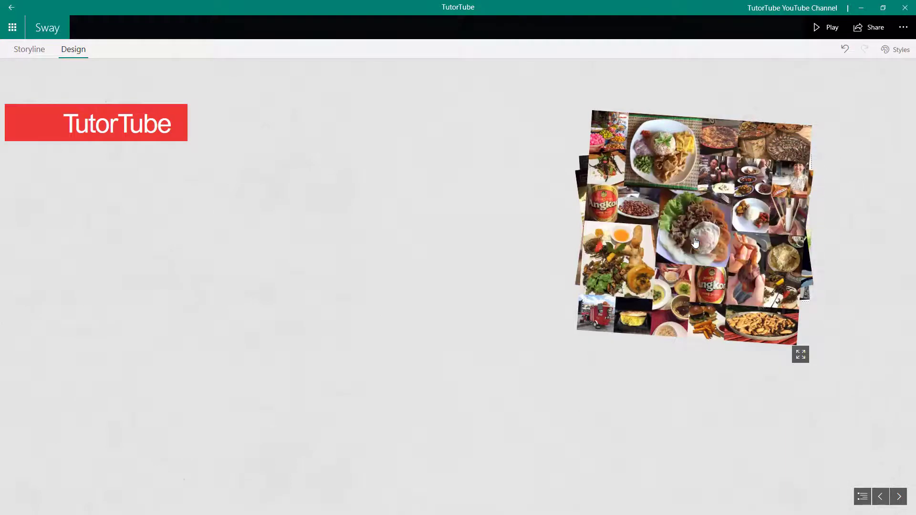
{"action": "left_click", "coordinate": [652, 224]}
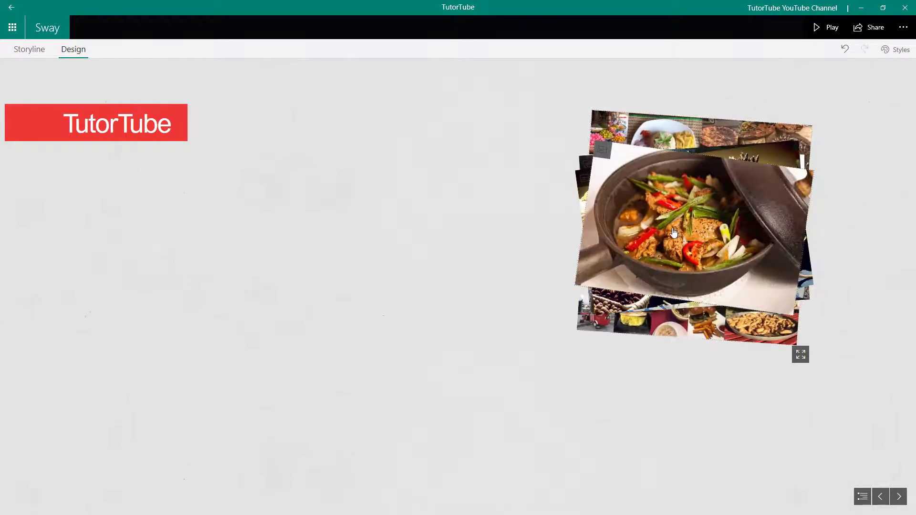
{"action": "left_click", "coordinate": [652, 223]}
{"action": "left_click", "coordinate": [28, 49]}
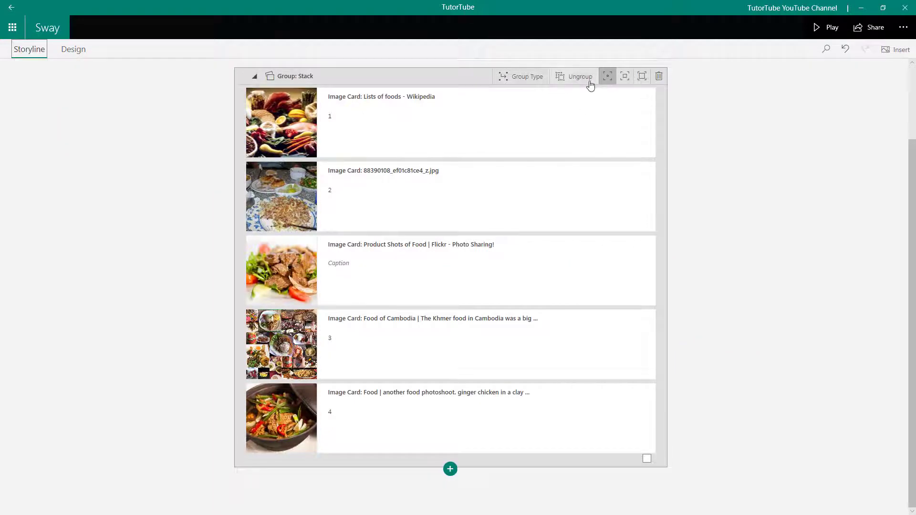
{"action": "left_click", "coordinate": [521, 77]}
Step: Switch the image group to Grid and preview it in Design, selecting then deselecting a photo
{"action": "left_click", "coordinate": [867, 241]}
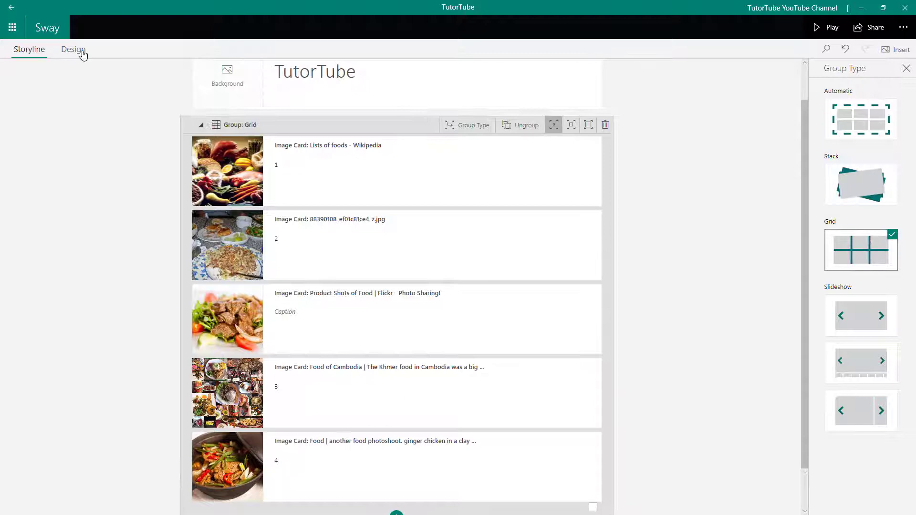
{"action": "left_click", "coordinate": [81, 52]}
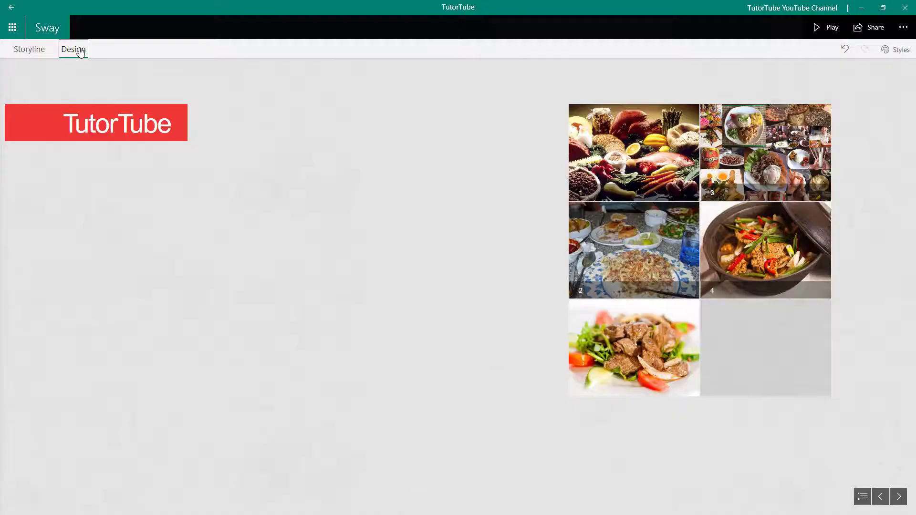
{"action": "left_click", "coordinate": [680, 253]}
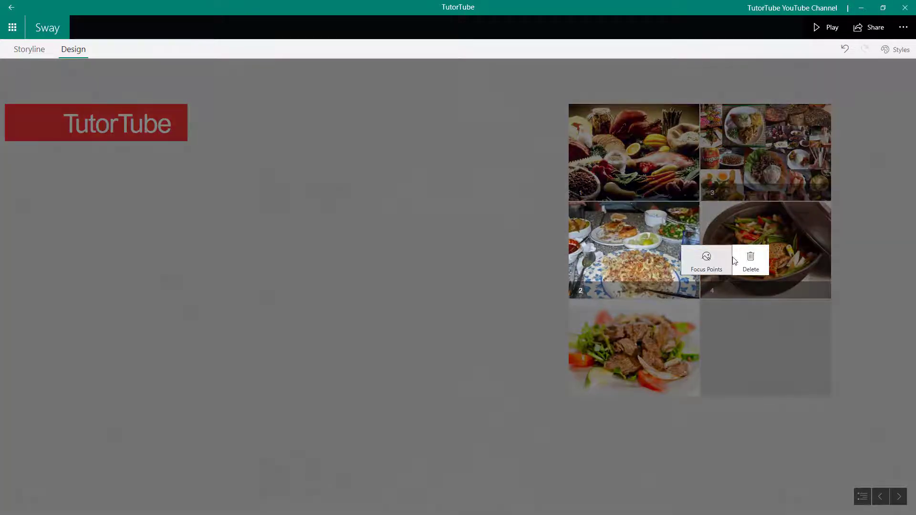
{"action": "left_click", "coordinate": [483, 212]}
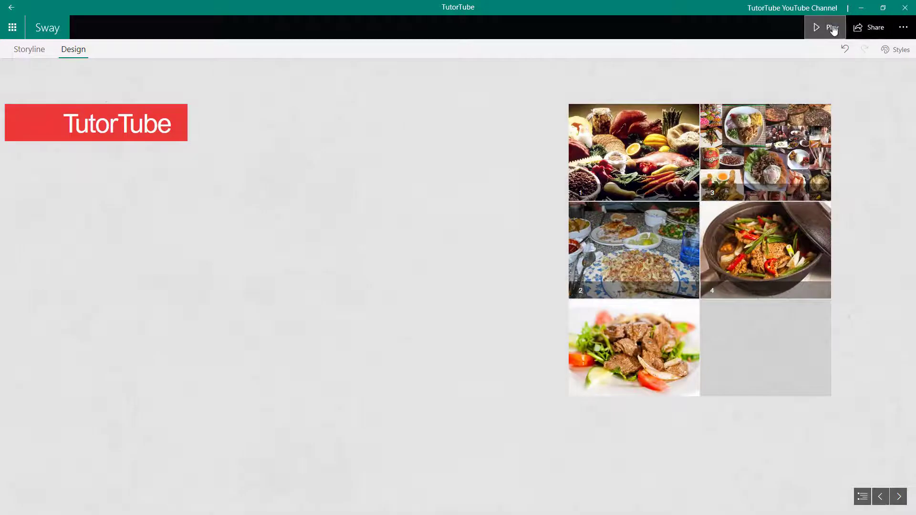
Step: Play the Sway, view several food images full-screen, and move to the end
{"action": "left_click", "coordinate": [832, 27]}
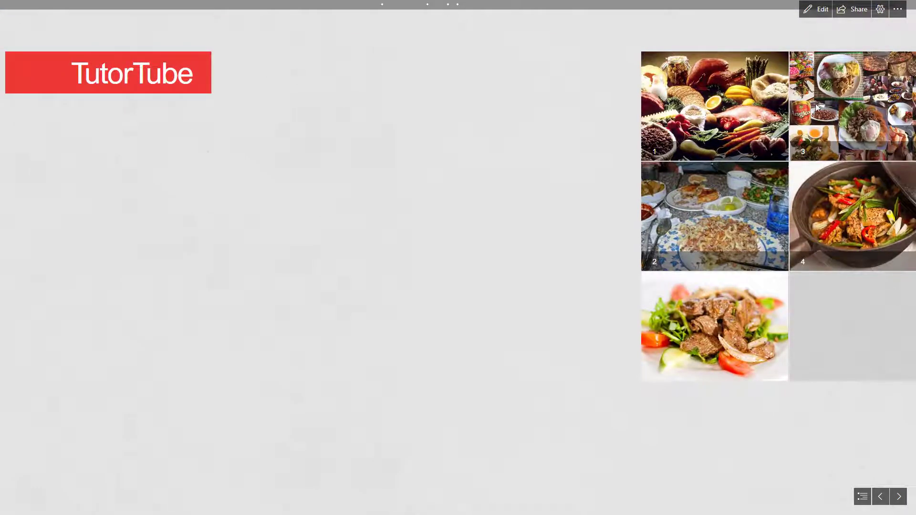
{"action": "left_click", "coordinate": [741, 99]}
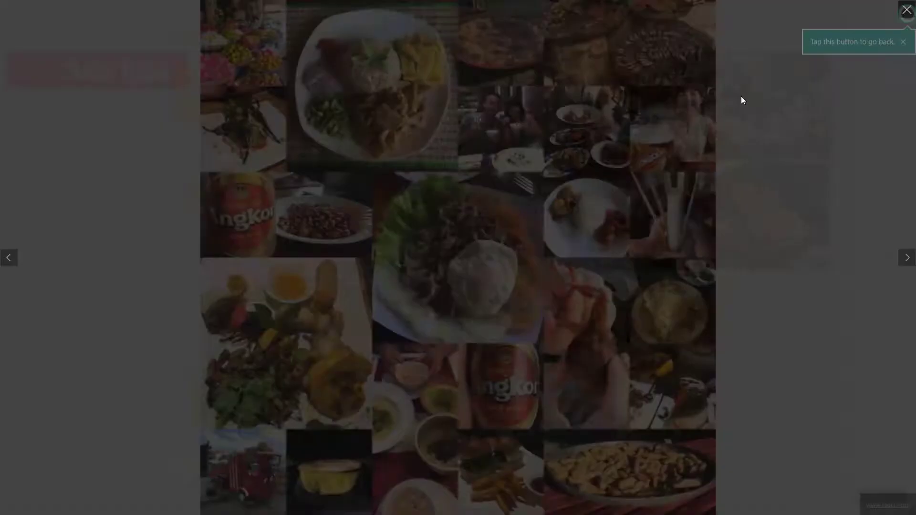
{"action": "left_click", "coordinate": [903, 260]}
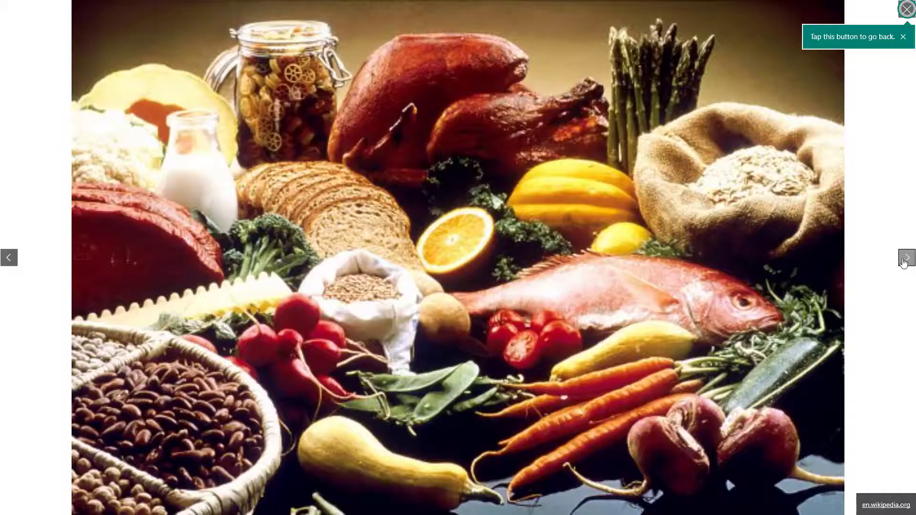
{"action": "left_click", "coordinate": [903, 260]}
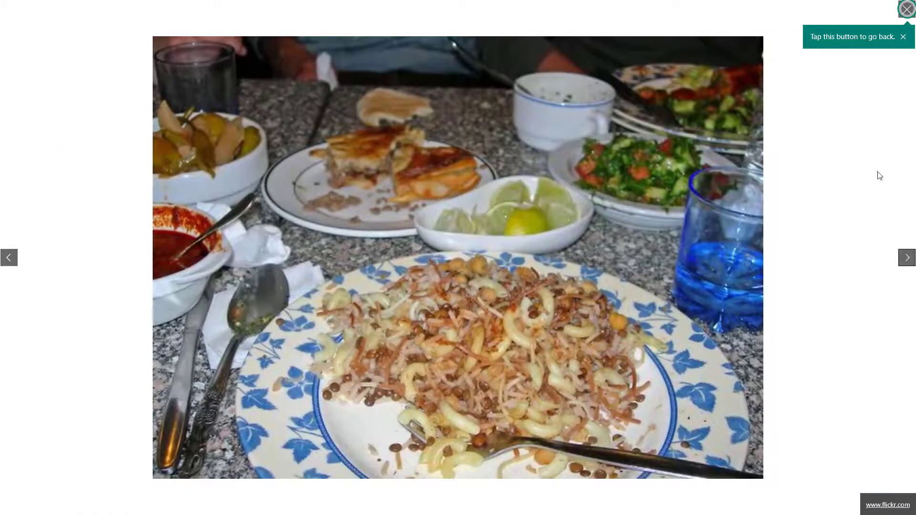
{"action": "left_click", "coordinate": [907, 8]}
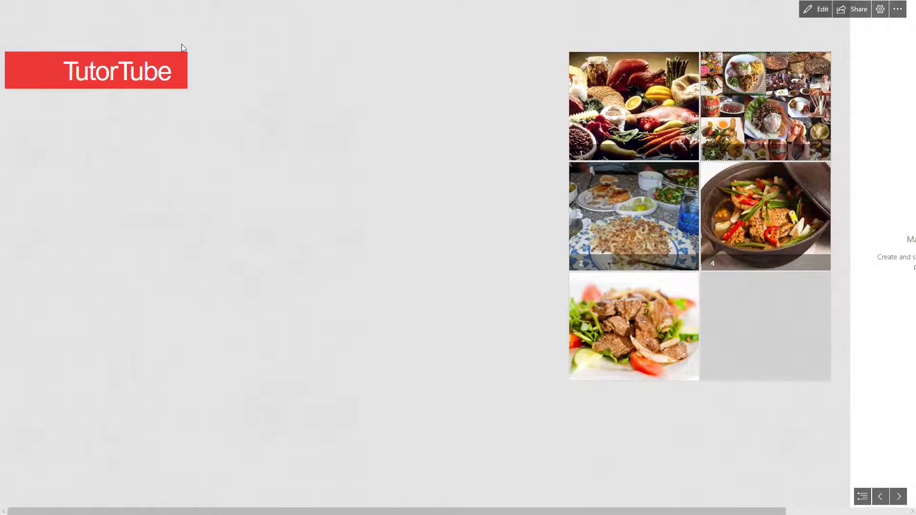
{"action": "left_click", "coordinate": [899, 496]}
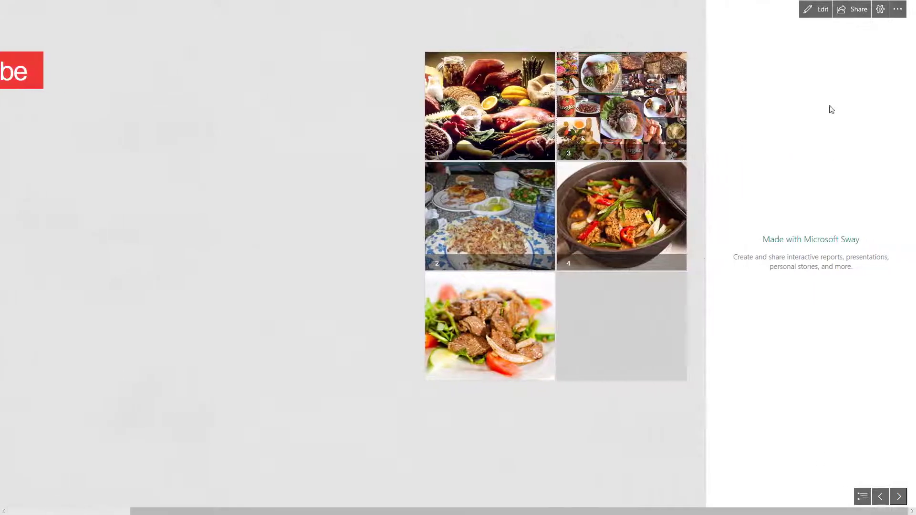
Step: Reopen the TutorTube Sway from My Sways
{"action": "left_click", "coordinate": [897, 10]}
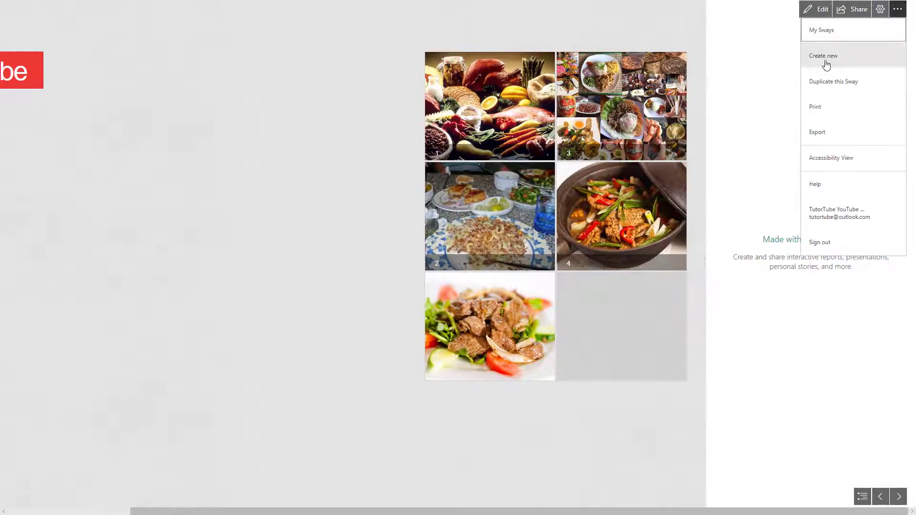
{"action": "left_click", "coordinate": [839, 42]}
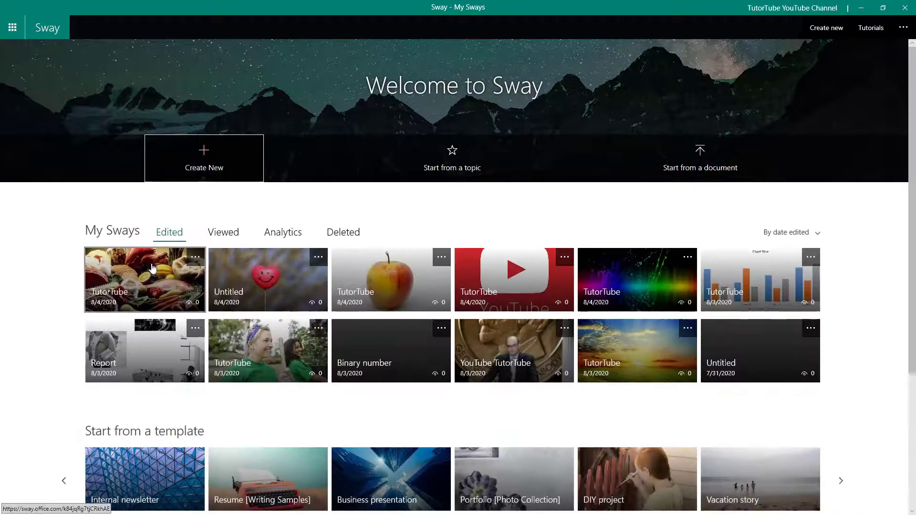
{"action": "left_click", "coordinate": [151, 268]}
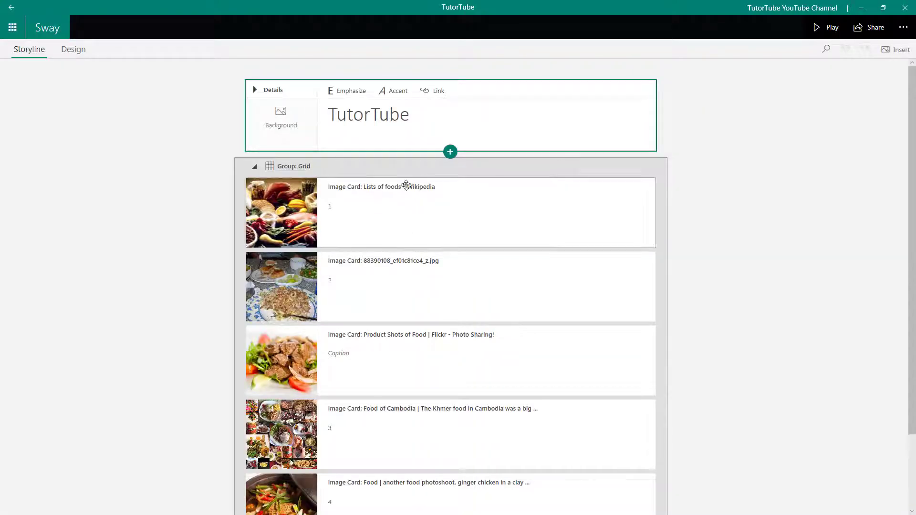
Step: Change the food image group's type from Grid to Slideshow
{"action": "left_click", "coordinate": [432, 164]}
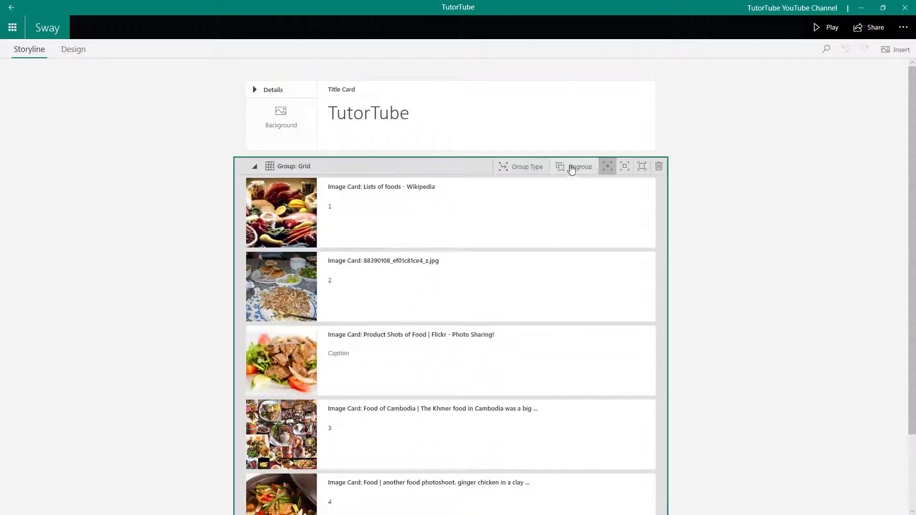
{"action": "left_click", "coordinate": [528, 169]}
{"action": "left_click", "coordinate": [866, 318]}
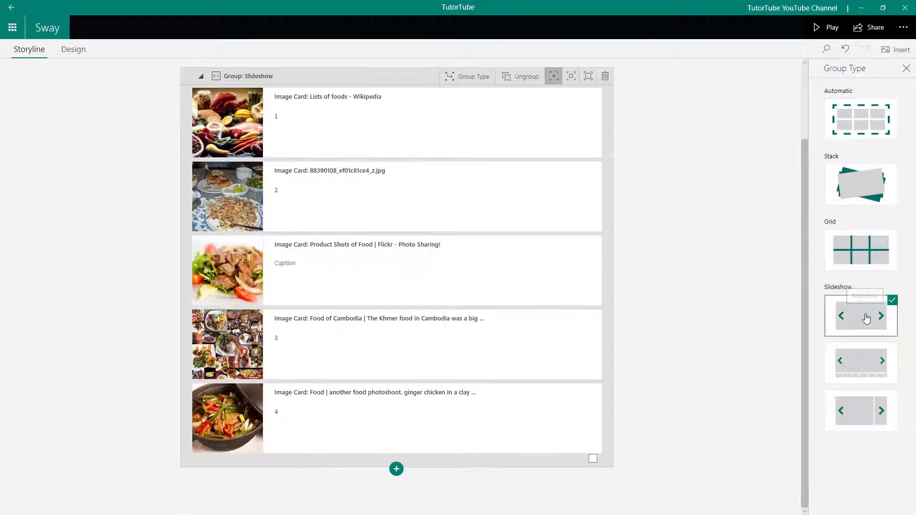
Step: Preview the slideshow in Design, advancing to the final stir-fry image, then return to Storyline
{"action": "left_click", "coordinate": [71, 51]}
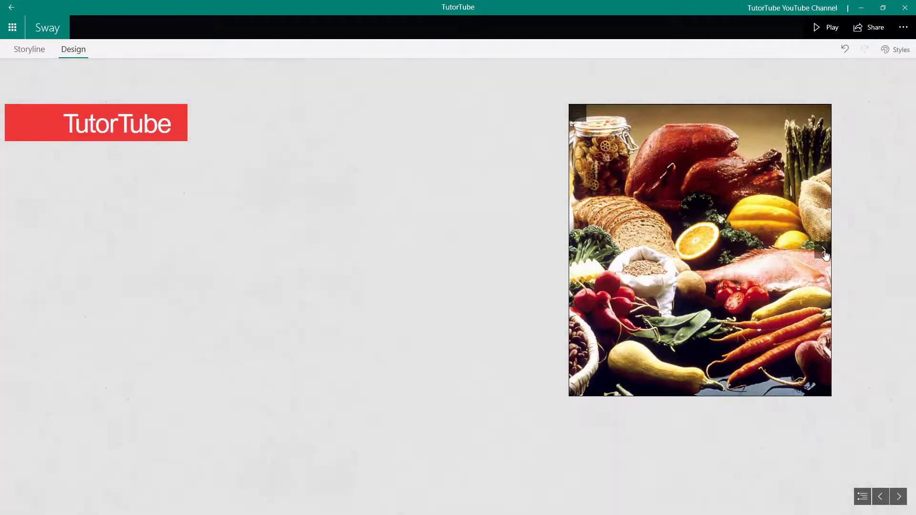
{"action": "left_click", "coordinate": [824, 251]}
{"action": "left_click", "coordinate": [823, 251]}
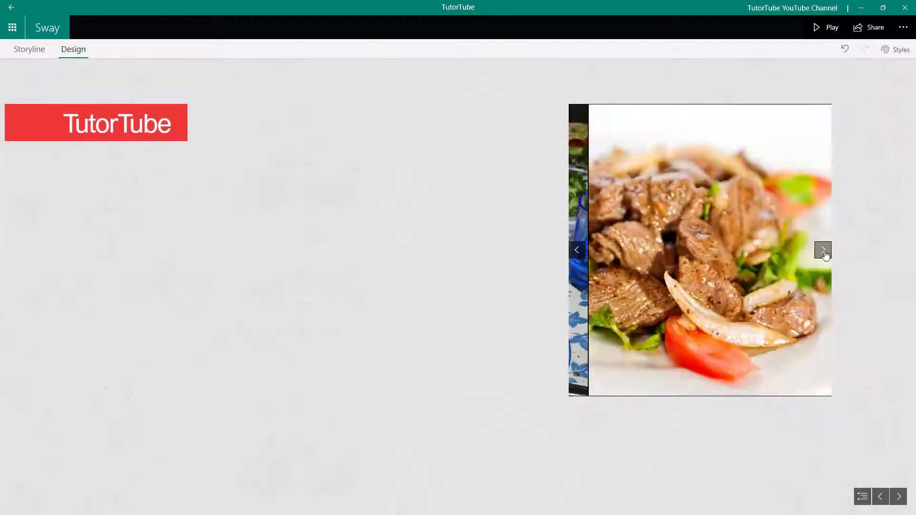
{"action": "left_click", "coordinate": [823, 251]}
{"action": "left_click", "coordinate": [824, 251]}
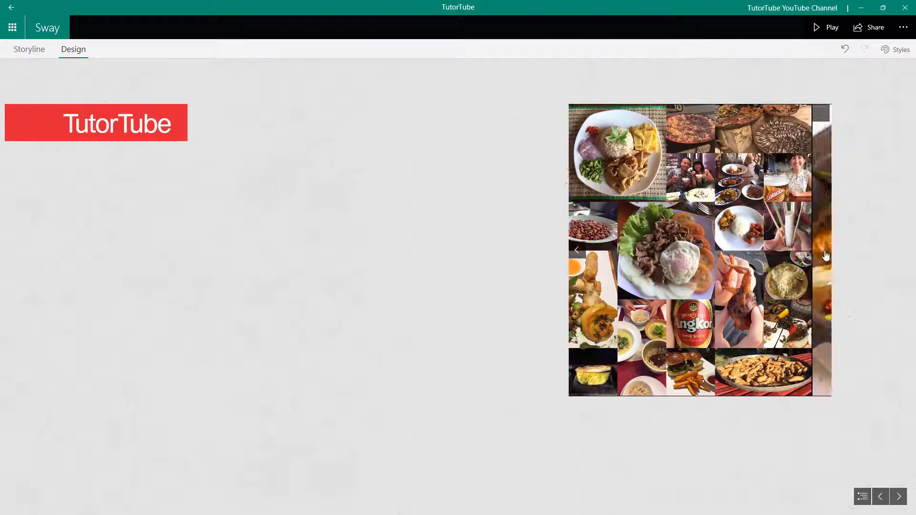
{"action": "left_click", "coordinate": [28, 52]}
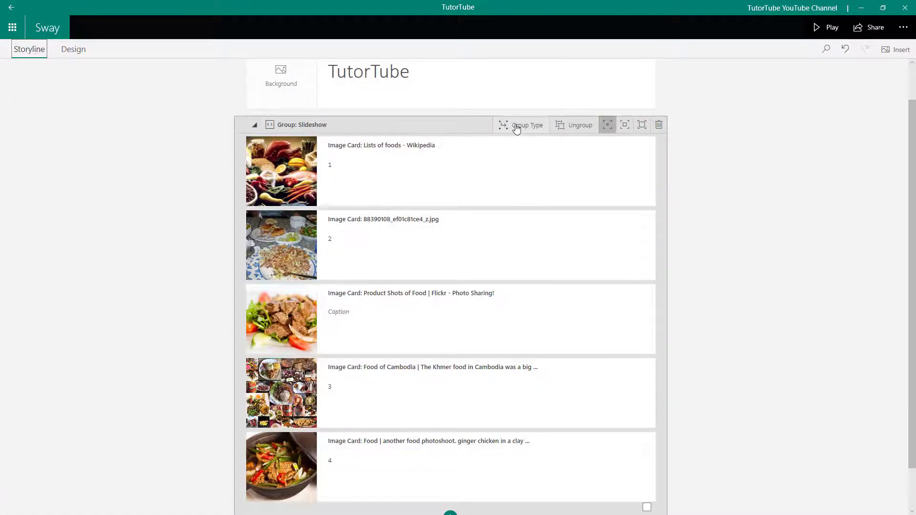
Step: Switch the slideshow to the second style, with a thumbnail strip, and preview it in Design
{"action": "left_click", "coordinate": [516, 127]}
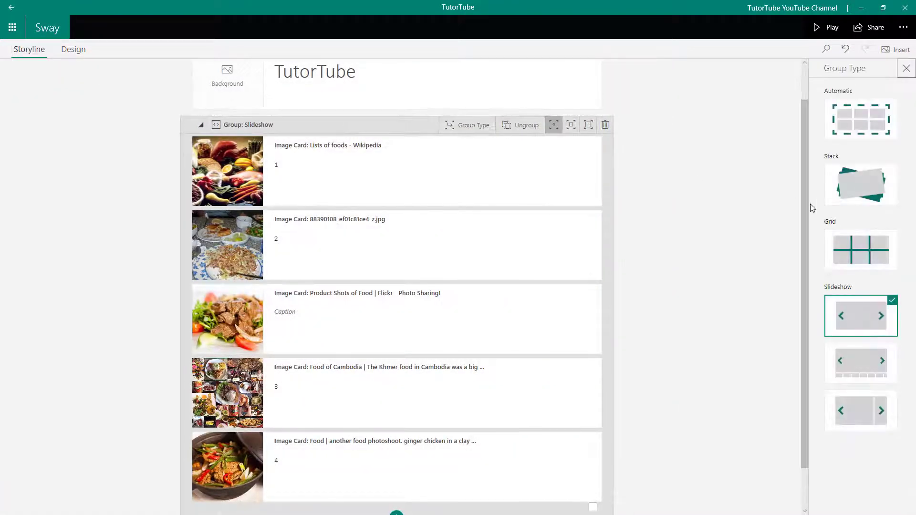
{"action": "left_click", "coordinate": [856, 360]}
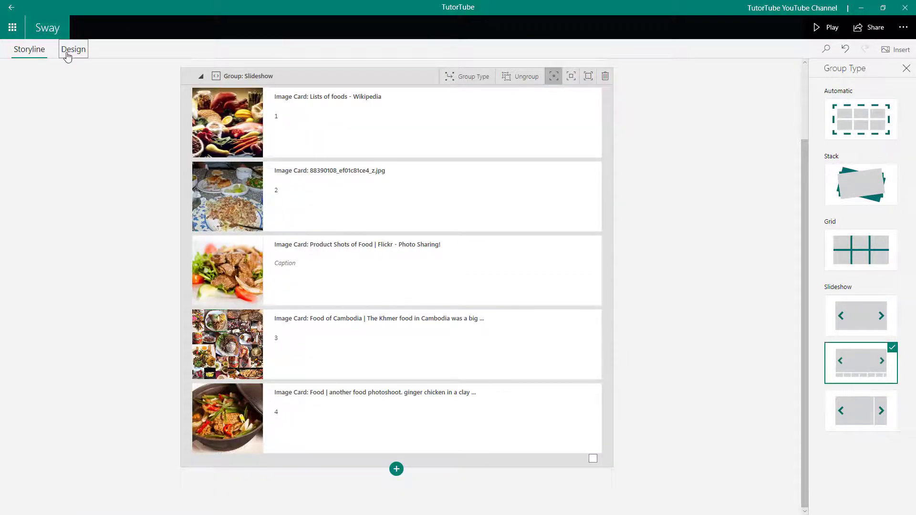
{"action": "left_click", "coordinate": [69, 51]}
{"action": "right_click", "coordinate": [735, 381]}
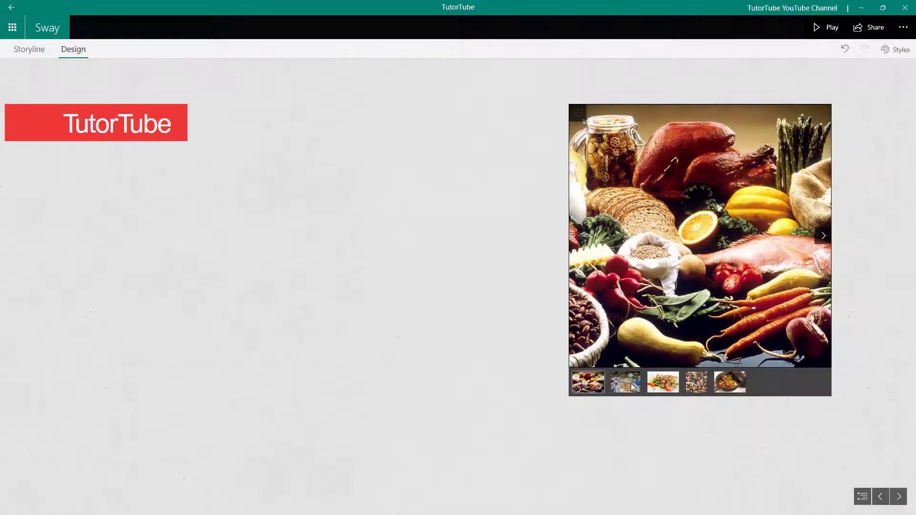
Step: Play the Sway and use the thumbnails to jump to the food collage, then return to Storyline
{"action": "left_click", "coordinate": [823, 27]}
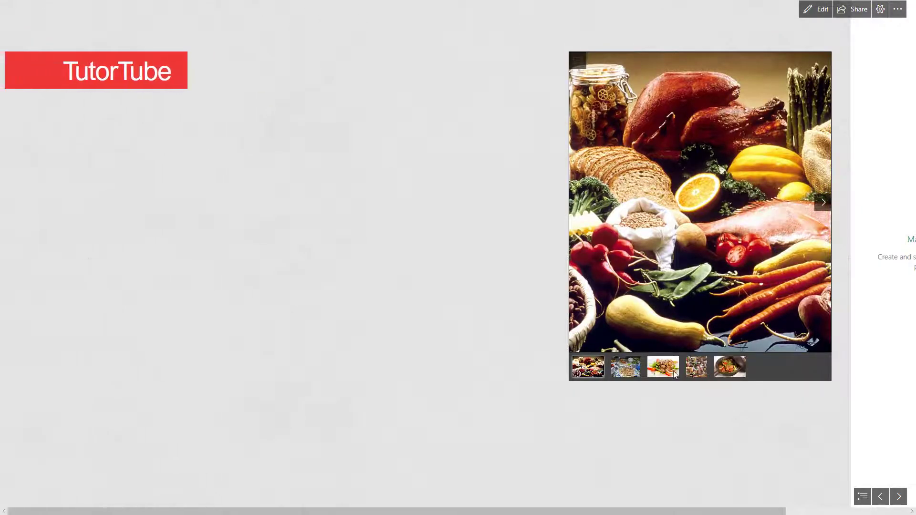
{"action": "left_click", "coordinate": [719, 370]}
{"action": "left_click", "coordinate": [701, 373]}
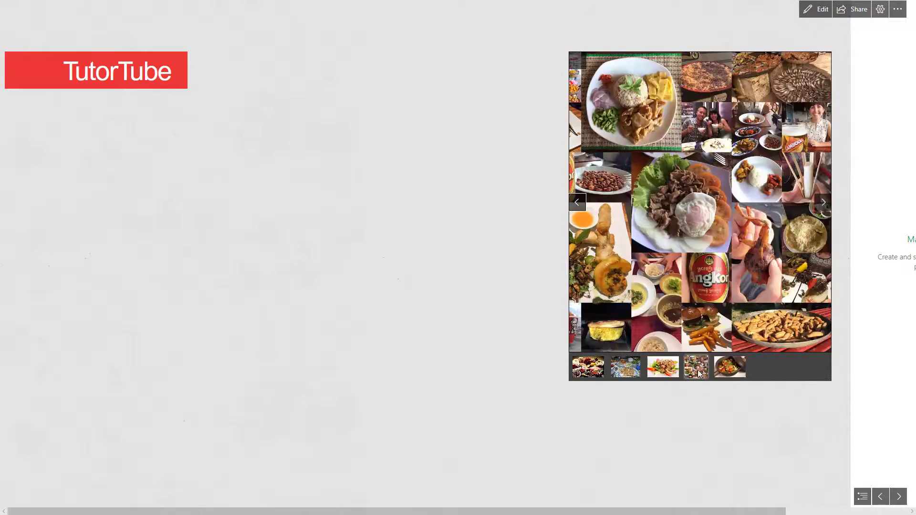
{"action": "left_click", "coordinate": [11, 8]}
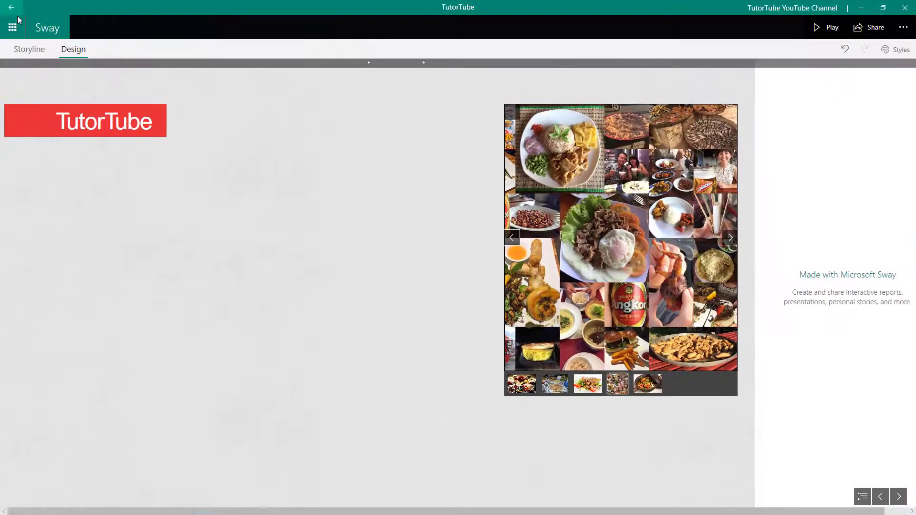
{"action": "left_click", "coordinate": [34, 50]}
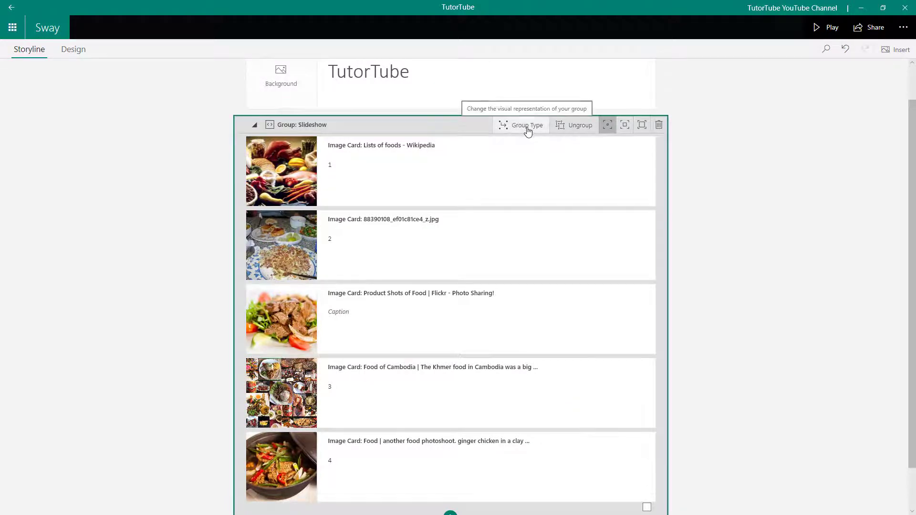
Step: Change the slideshow to the third style and preview it in Design
{"action": "left_click", "coordinate": [528, 128]}
{"action": "left_click", "coordinate": [863, 412]}
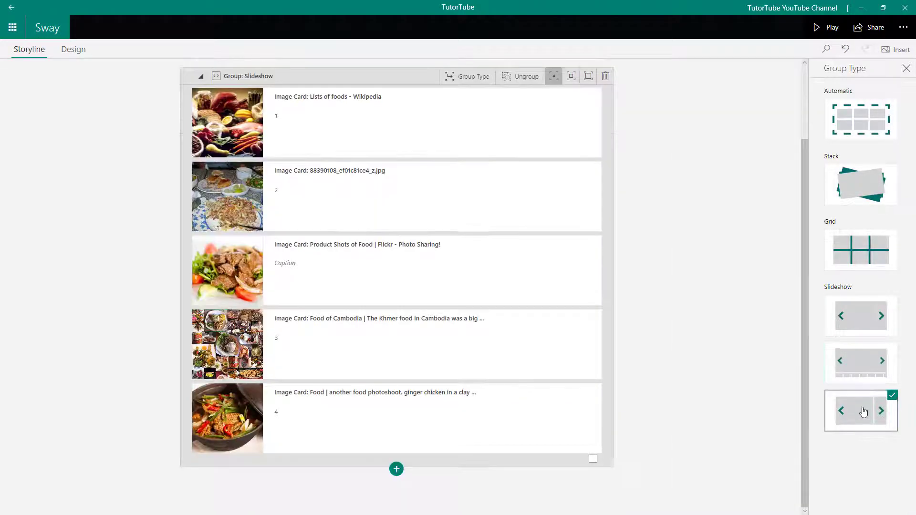
{"action": "left_click", "coordinate": [72, 51]}
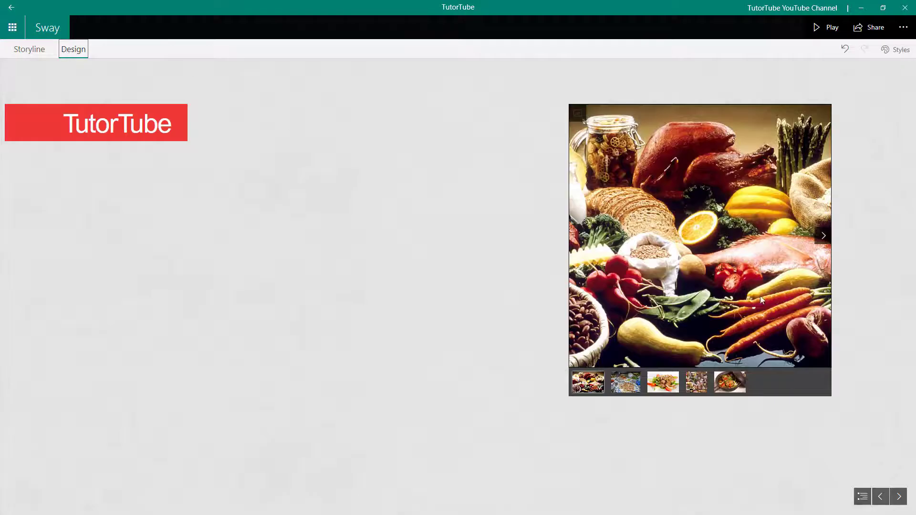
Step: Play through the slideshow to the pan-dish photo, show caption 4, then return to Storyline
{"action": "left_click", "coordinate": [826, 27]}
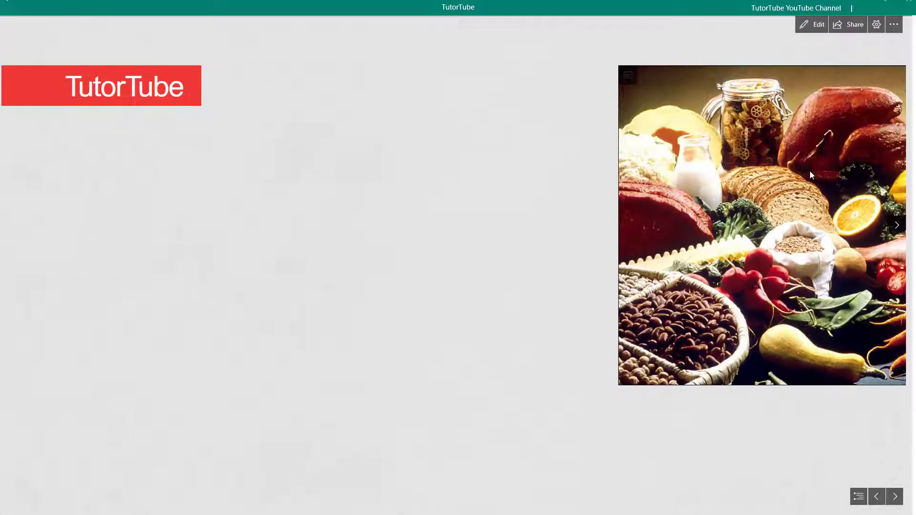
{"action": "scroll", "coordinate": [815, 229], "scroll_direction": "down", "scroll_amount": 2}
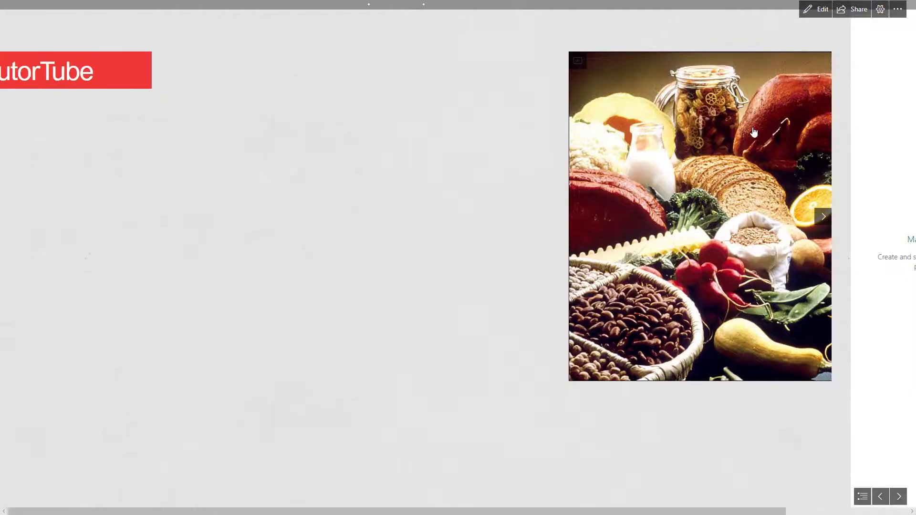
{"action": "left_click", "coordinate": [823, 217]}
{"action": "left_click", "coordinate": [824, 217]}
{"action": "left_click", "coordinate": [824, 219]}
{"action": "left_click", "coordinate": [824, 218]}
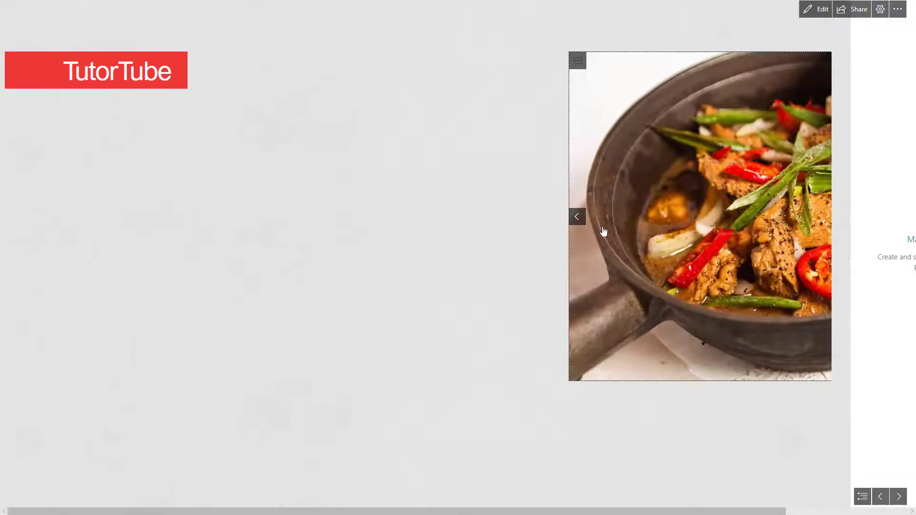
{"action": "left_click", "coordinate": [578, 62]}
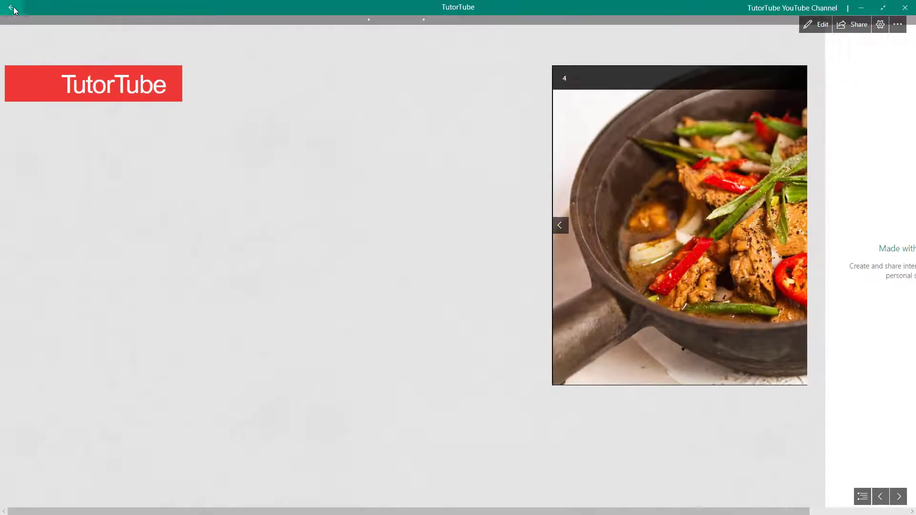
{"action": "left_click", "coordinate": [11, 7]}
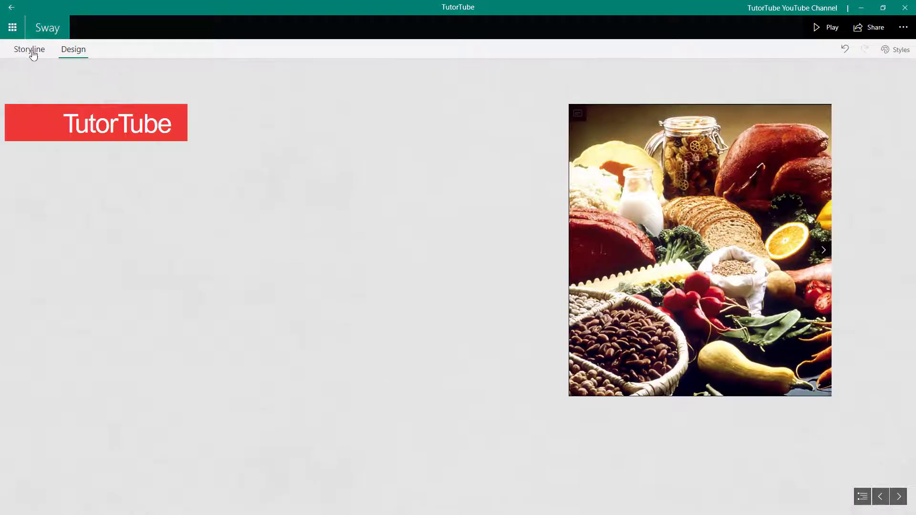
{"action": "left_click", "coordinate": [29, 50]}
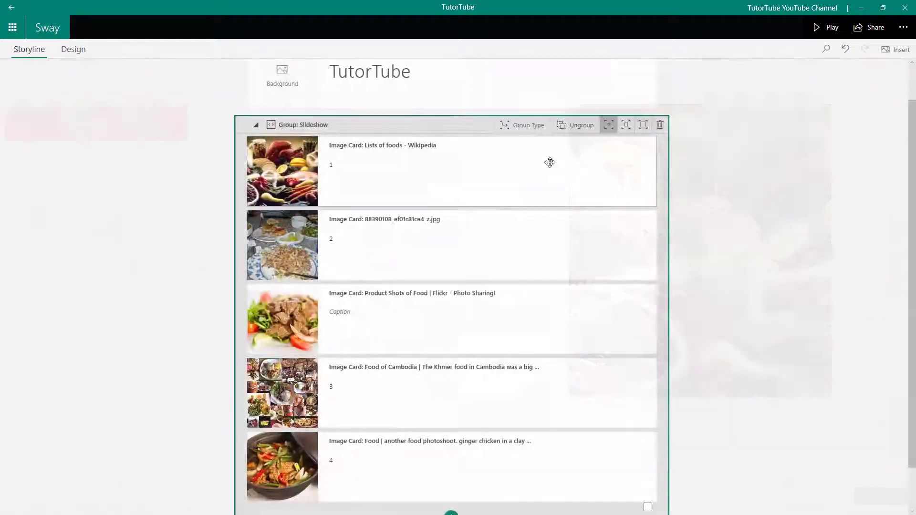
{"action": "left_click", "coordinate": [642, 125]}
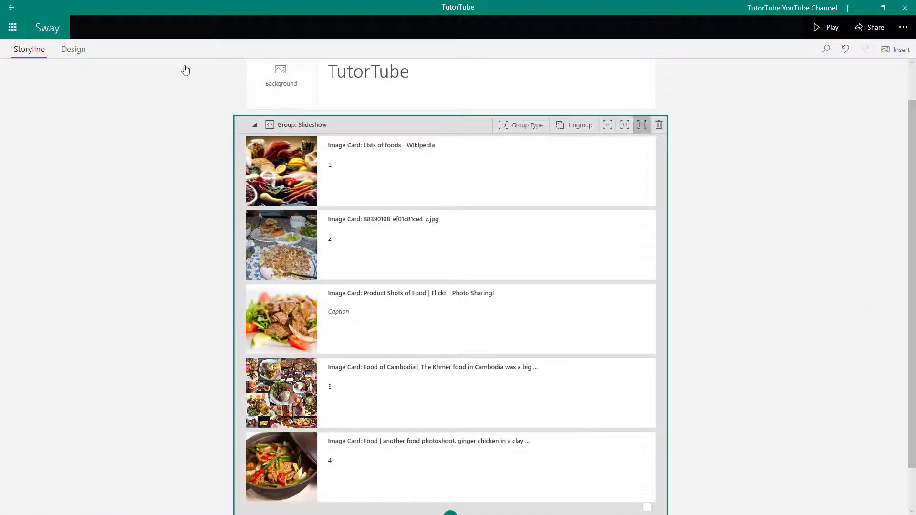
{"action": "left_click", "coordinate": [74, 51]}
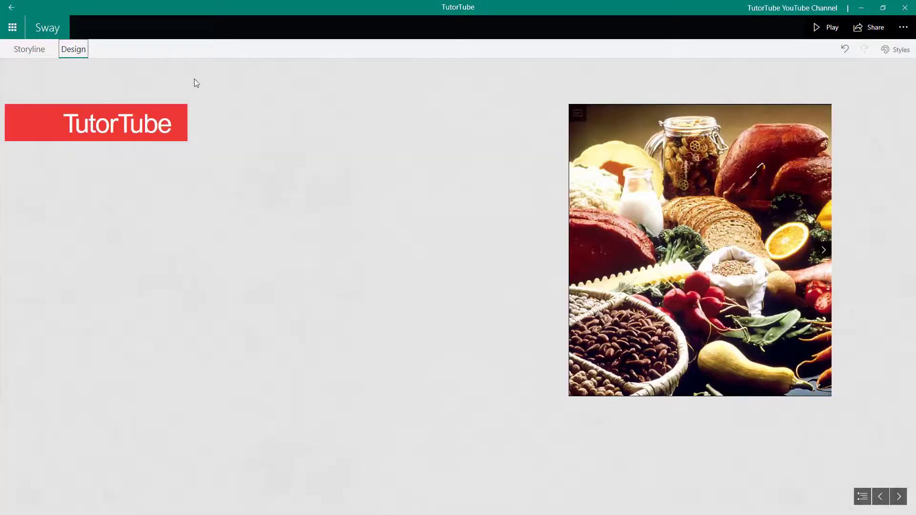
{"action": "left_click", "coordinate": [27, 48]}
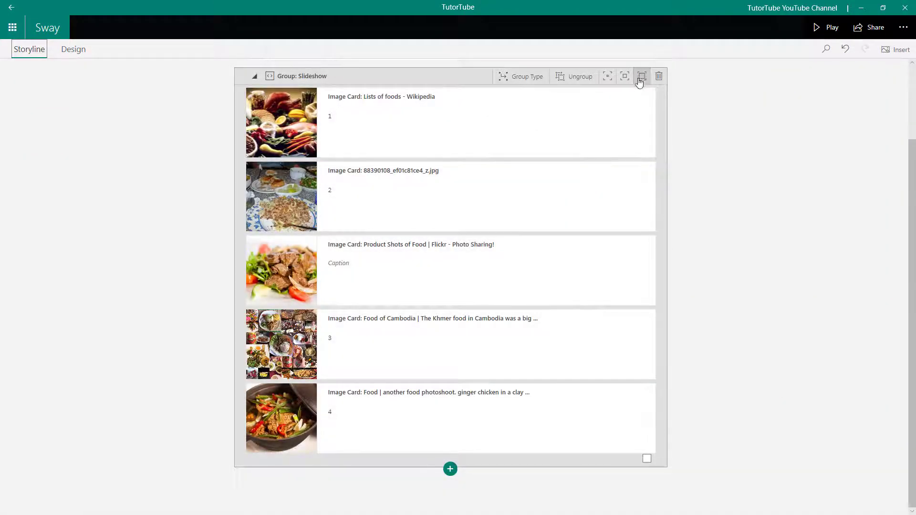
{"action": "left_click", "coordinate": [642, 77]}
{"action": "left_click", "coordinate": [78, 54]}
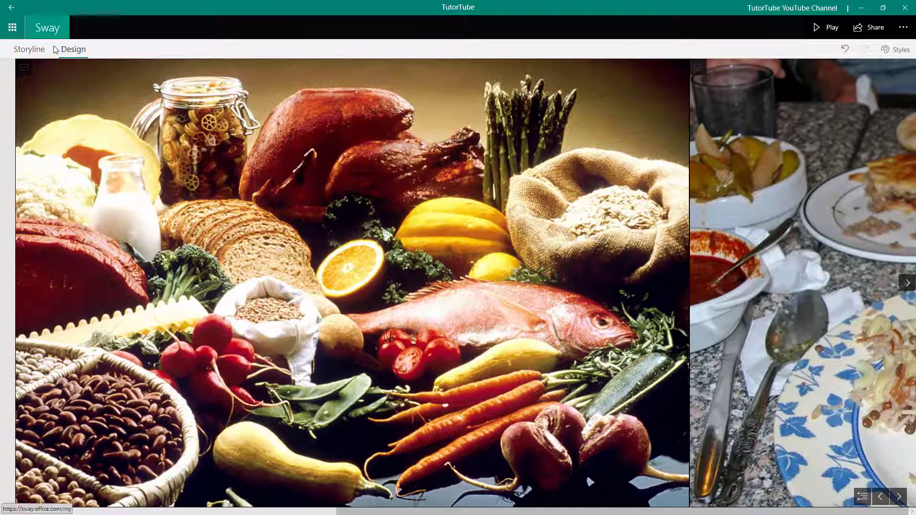
{"action": "left_click", "coordinate": [29, 49]}
{"action": "left_click", "coordinate": [624, 126]}
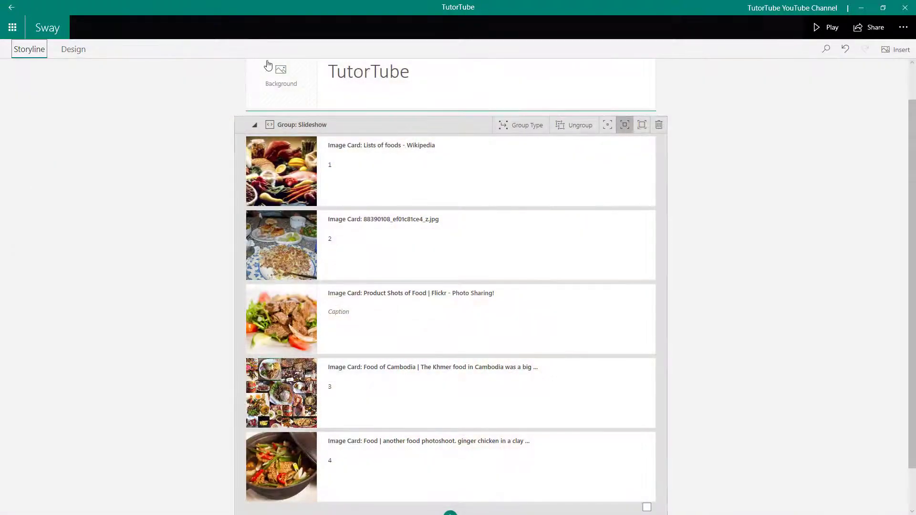
{"action": "left_click", "coordinate": [65, 51]}
{"action": "left_click", "coordinate": [34, 49]}
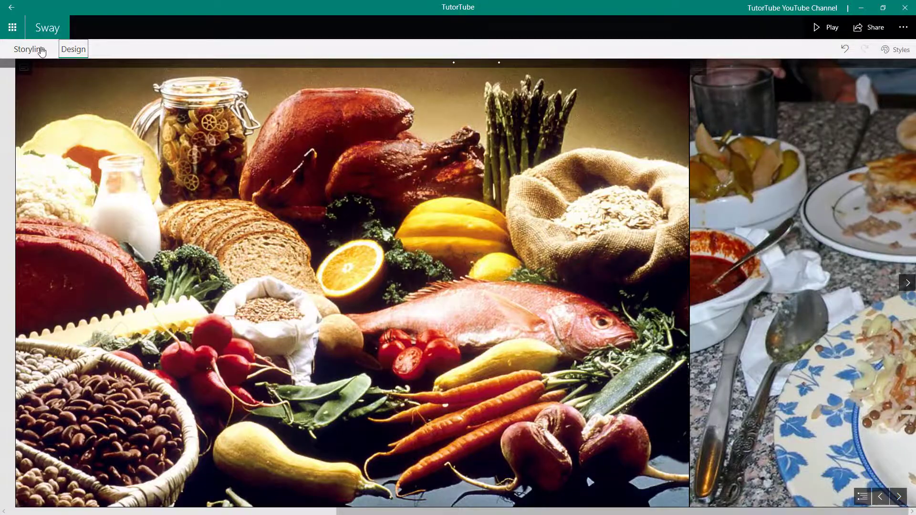
{"action": "left_click", "coordinate": [73, 50]}
{"action": "left_click", "coordinate": [36, 51]}
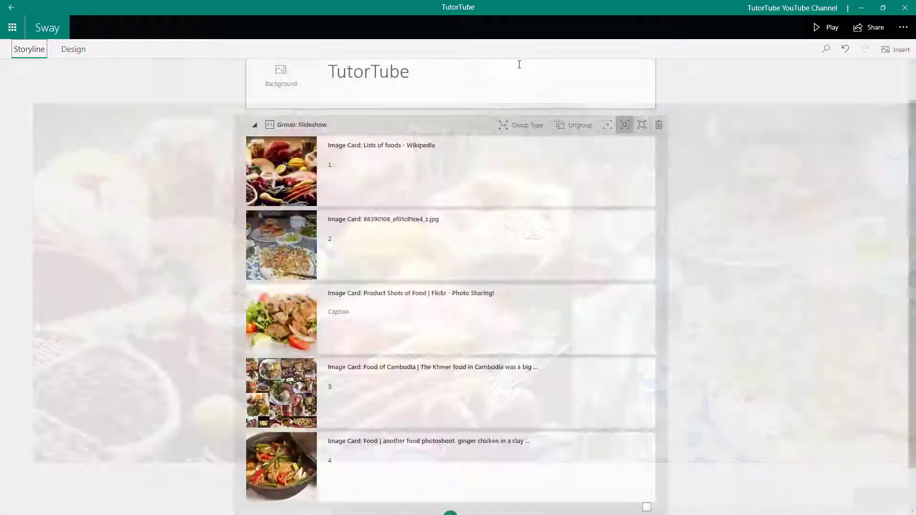
{"action": "left_click", "coordinate": [608, 126]}
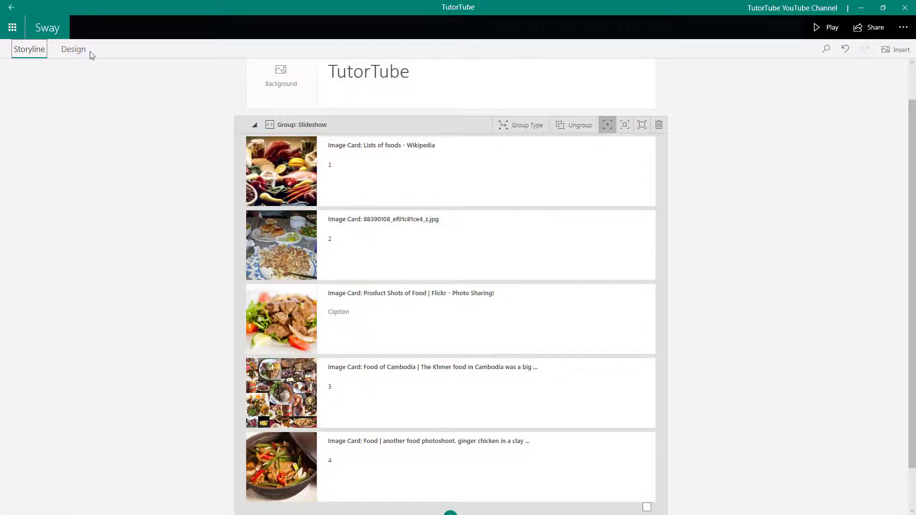
{"action": "left_click", "coordinate": [72, 49]}
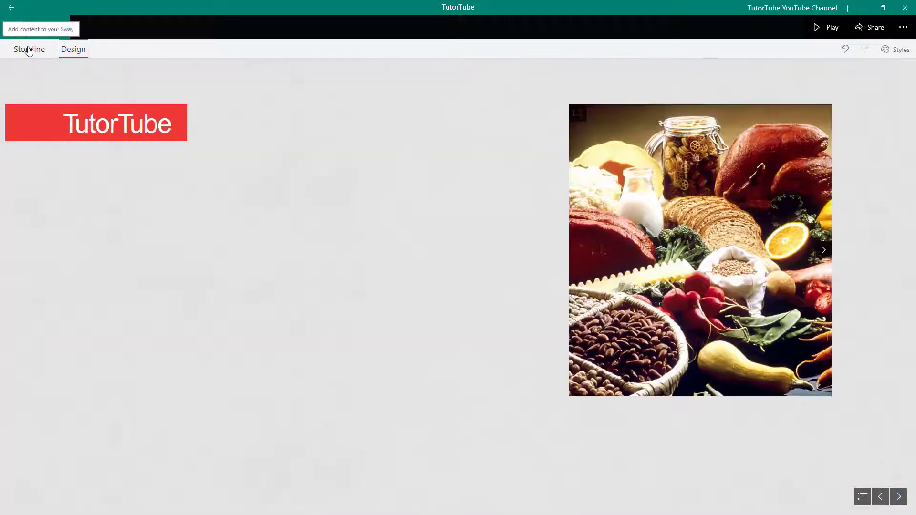
{"action": "left_click", "coordinate": [29, 50]}
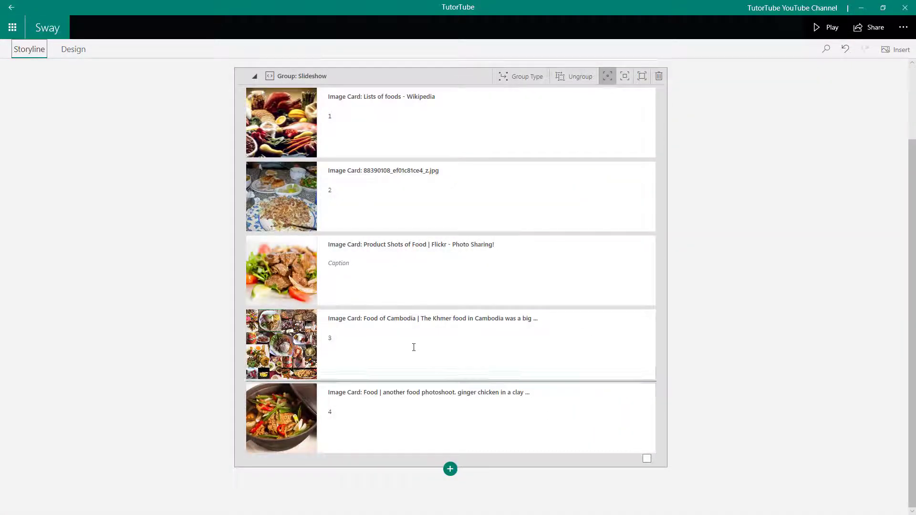
{"action": "scroll", "coordinate": [411, 347], "scroll_direction": "up", "scroll_amount": 2}
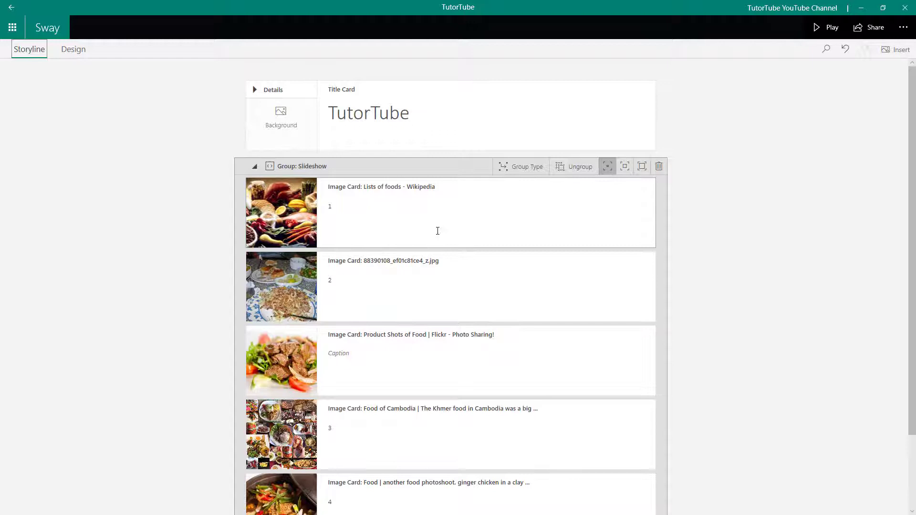
Step: Ungroup the slideshow into five separate image cards and clear the selection
{"action": "left_click_drag", "start_coordinate": [569, 186], "coordinate": [573, 167]}
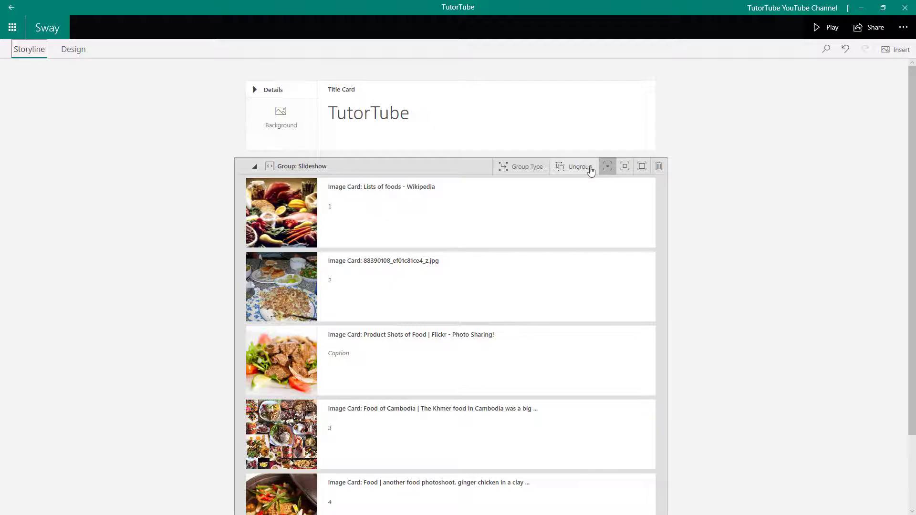
{"action": "left_click", "coordinate": [590, 171]}
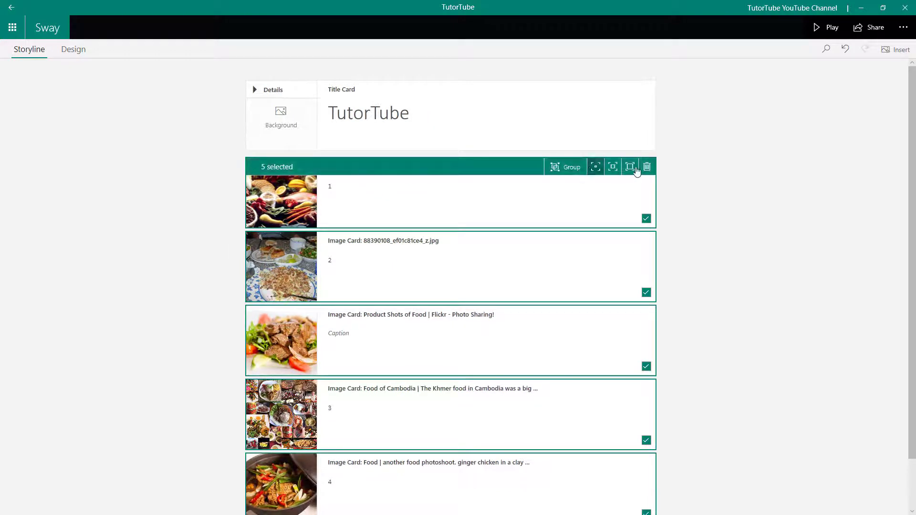
{"action": "left_click", "coordinate": [748, 251]}
Step: Select the first three food image cards and group them together
{"action": "scroll", "coordinate": [472, 260], "scroll_direction": "down", "scroll_amount": 1}
{"action": "scroll", "coordinate": [473, 271], "scroll_direction": "up", "scroll_amount": 1}
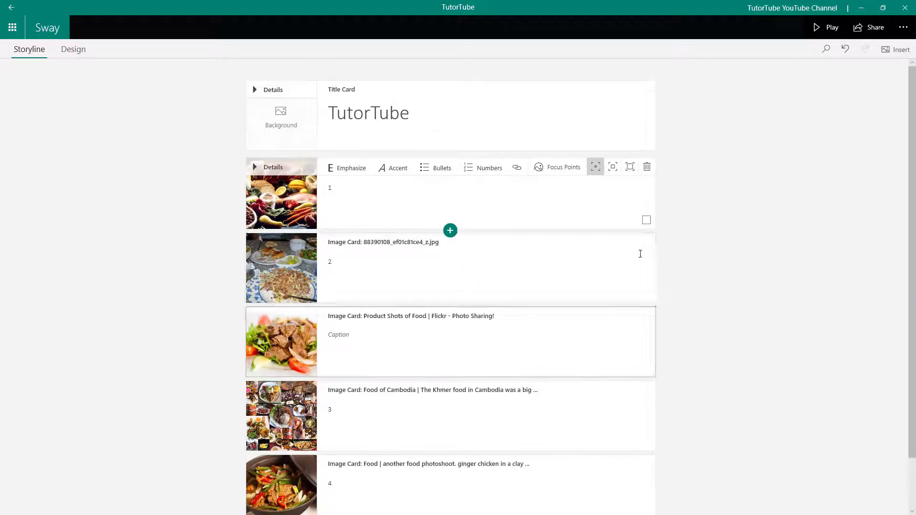
{"action": "left_click", "coordinate": [647, 221]}
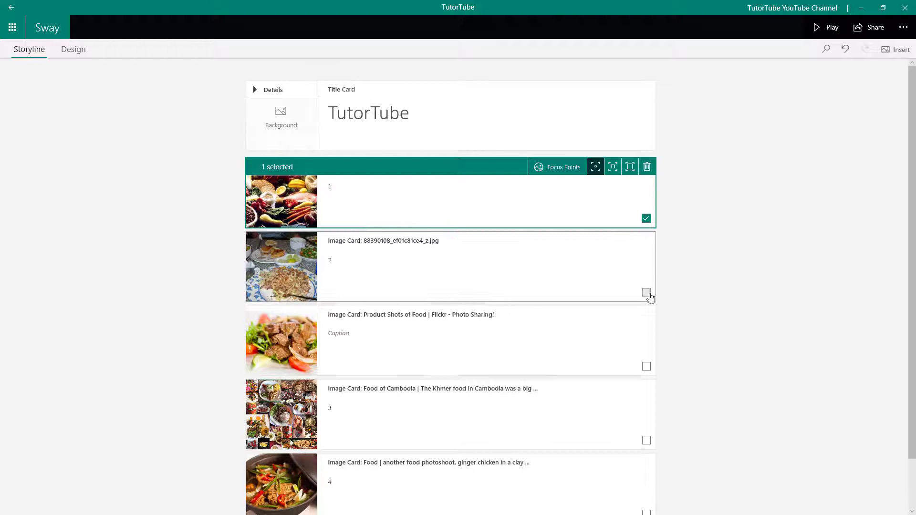
{"action": "left_click", "coordinate": [647, 293]}
{"action": "left_click", "coordinate": [646, 367]}
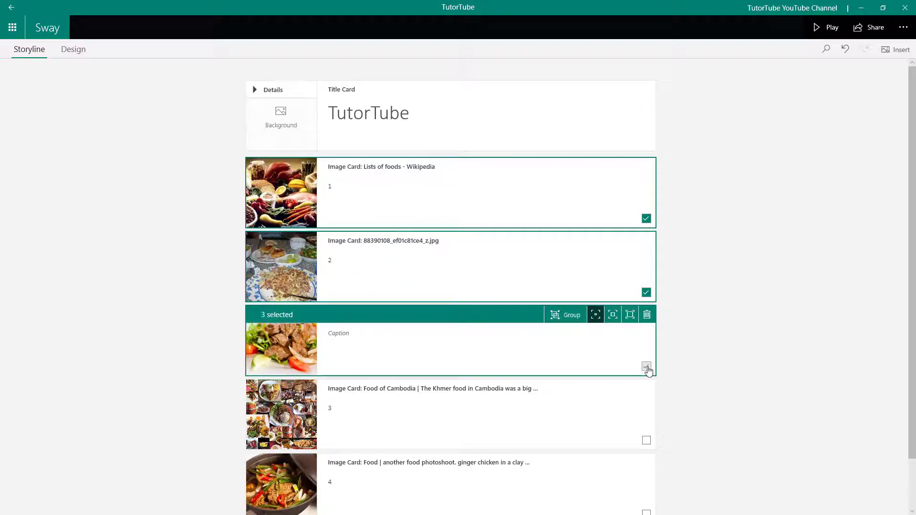
{"action": "left_click", "coordinate": [567, 314]}
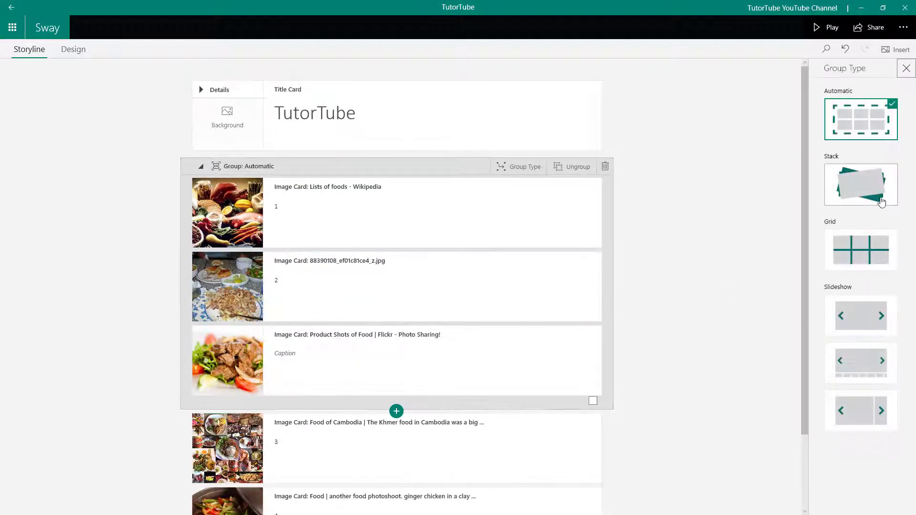
Step: Set the three-image group's type to Stack
{"action": "left_click", "coordinate": [847, 182]}
{"action": "scroll", "coordinate": [701, 272], "scroll_direction": "down", "scroll_amount": 2}
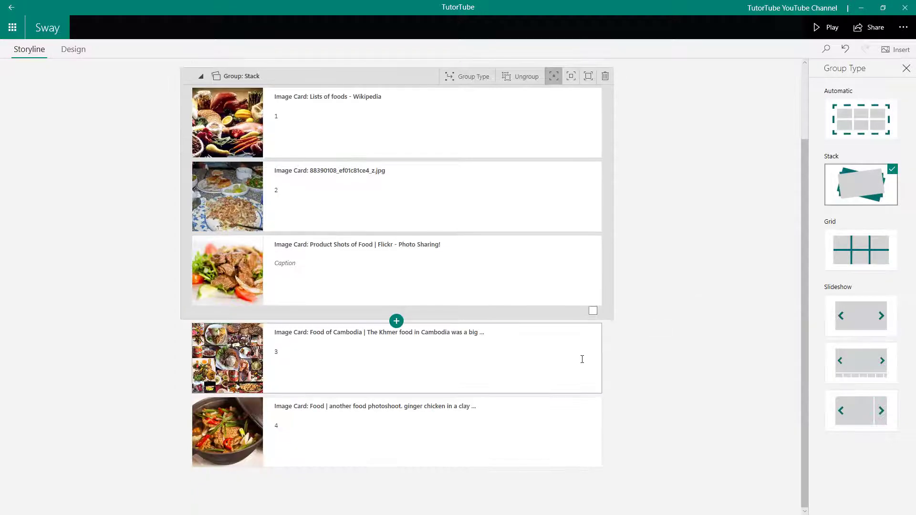
{"action": "left_click", "coordinate": [584, 381]}
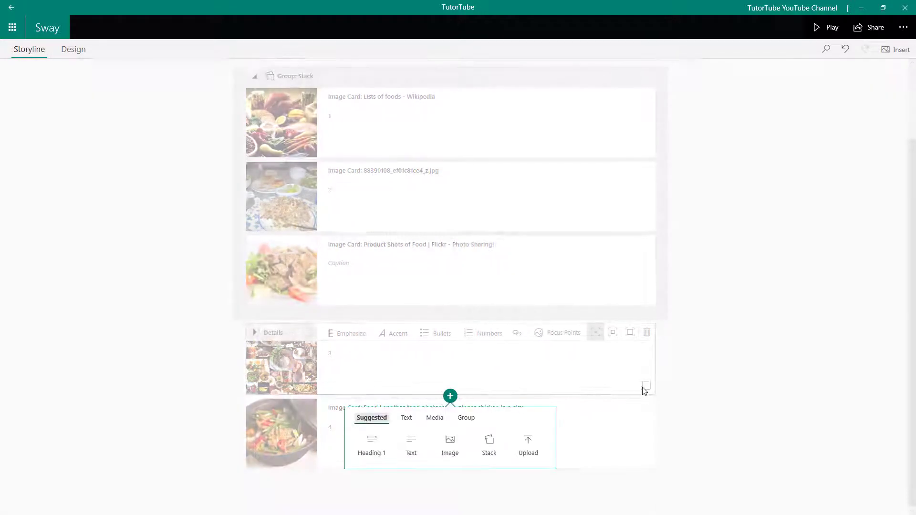
Step: Group the food collage and pan-dish cards and make them a Slideshow
{"action": "left_click", "coordinate": [646, 386]}
{"action": "left_click", "coordinate": [646, 458]}
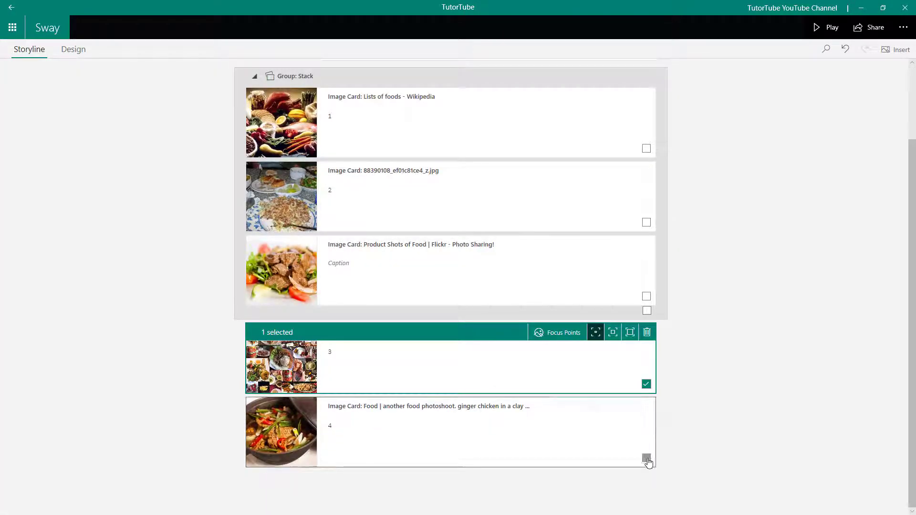
{"action": "left_click", "coordinate": [568, 406]}
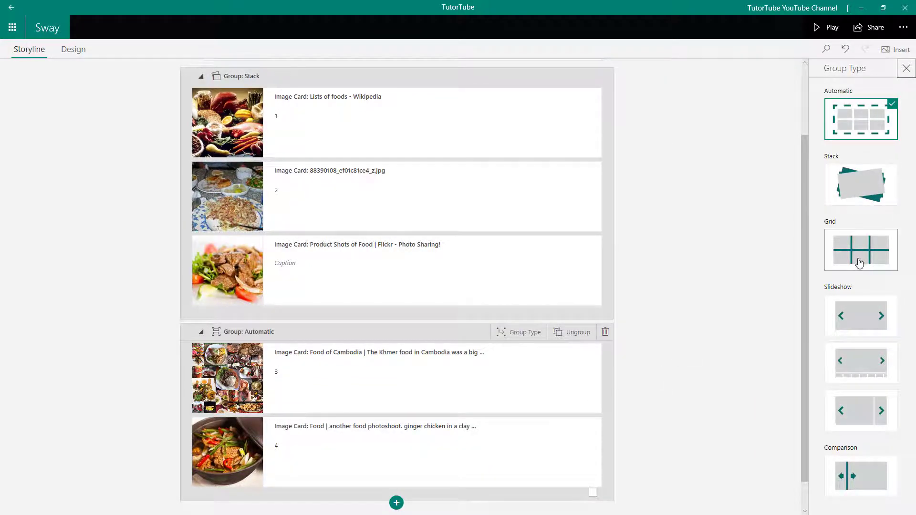
{"action": "left_click", "coordinate": [879, 319]}
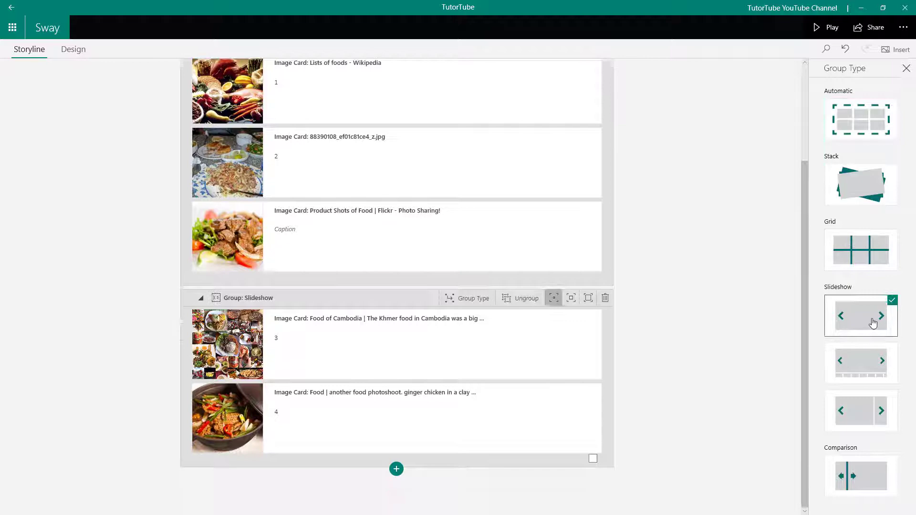
Step: Preview both groups in Design, flipping the slideshow and stack, then return to Storyline
{"action": "left_click", "coordinate": [74, 49]}
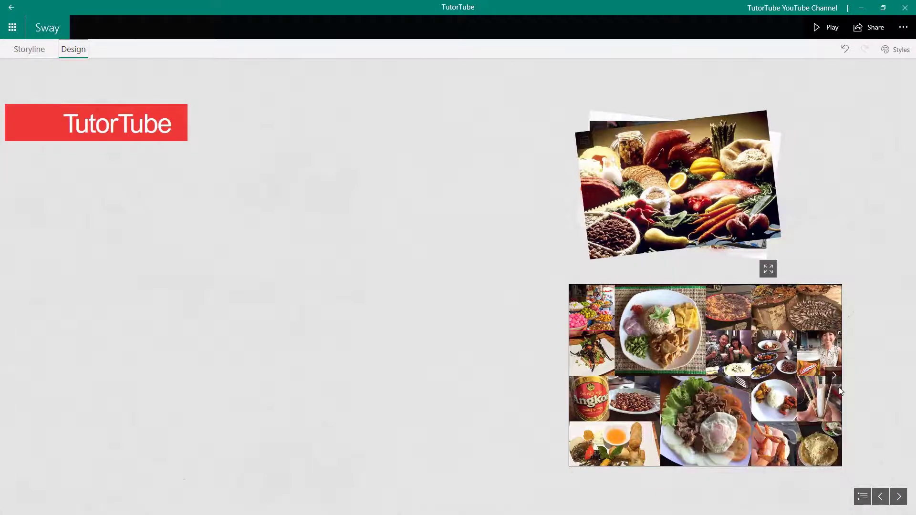
{"action": "left_click", "coordinate": [834, 375]}
{"action": "left_click", "coordinate": [706, 199]}
{"action": "left_click", "coordinate": [707, 199]}
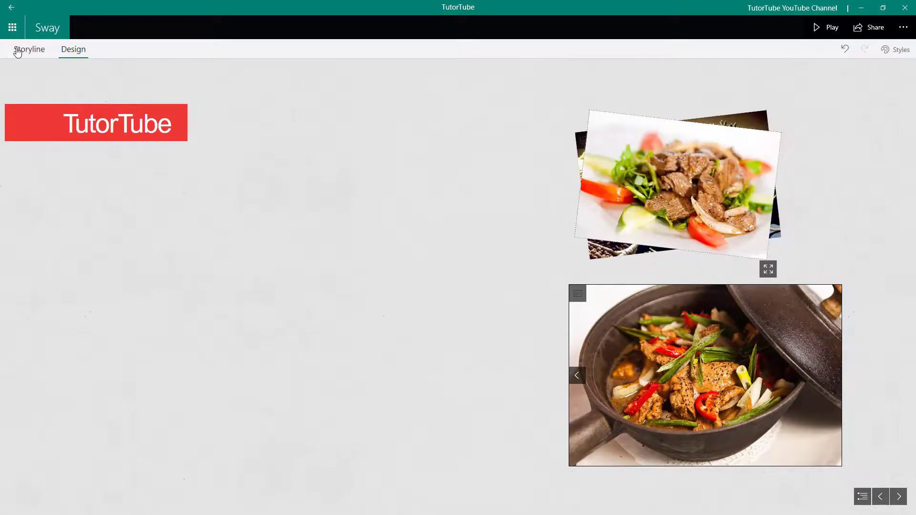
{"action": "left_click", "coordinate": [17, 52]}
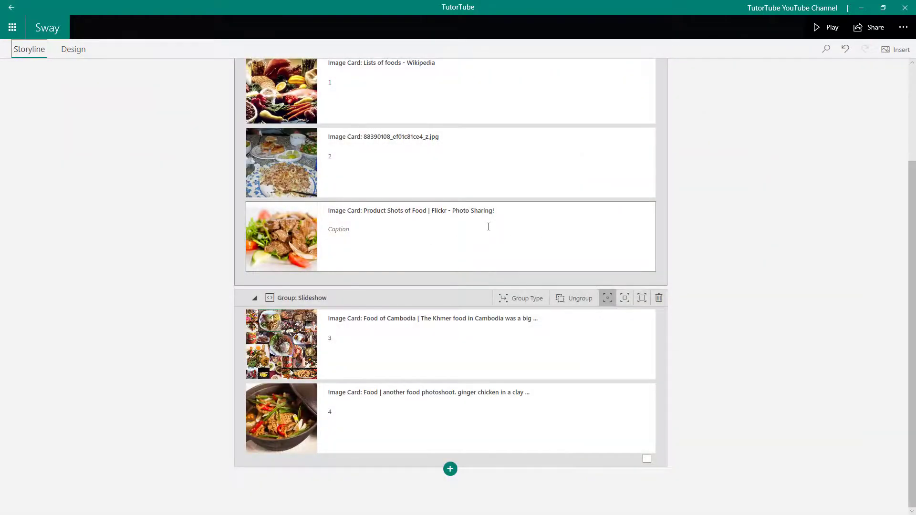
{"action": "scroll", "coordinate": [586, 230], "scroll_direction": "up", "scroll_amount": 3}
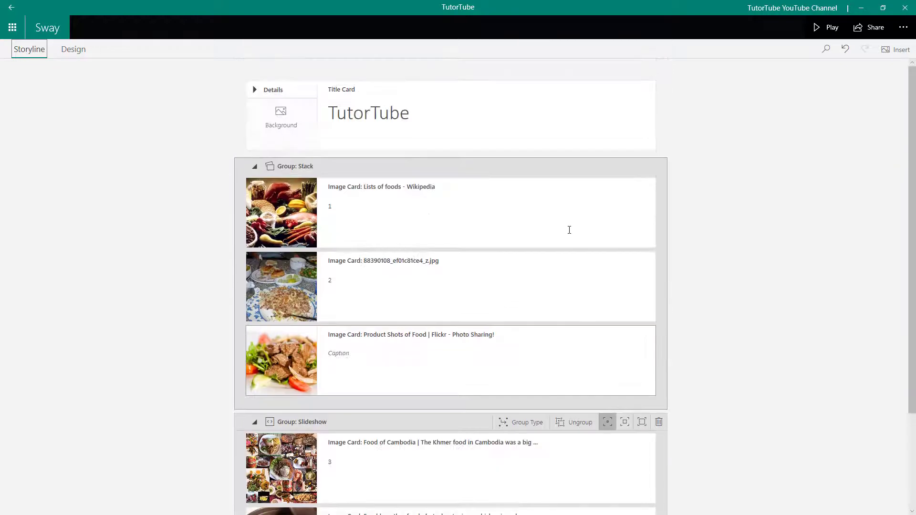